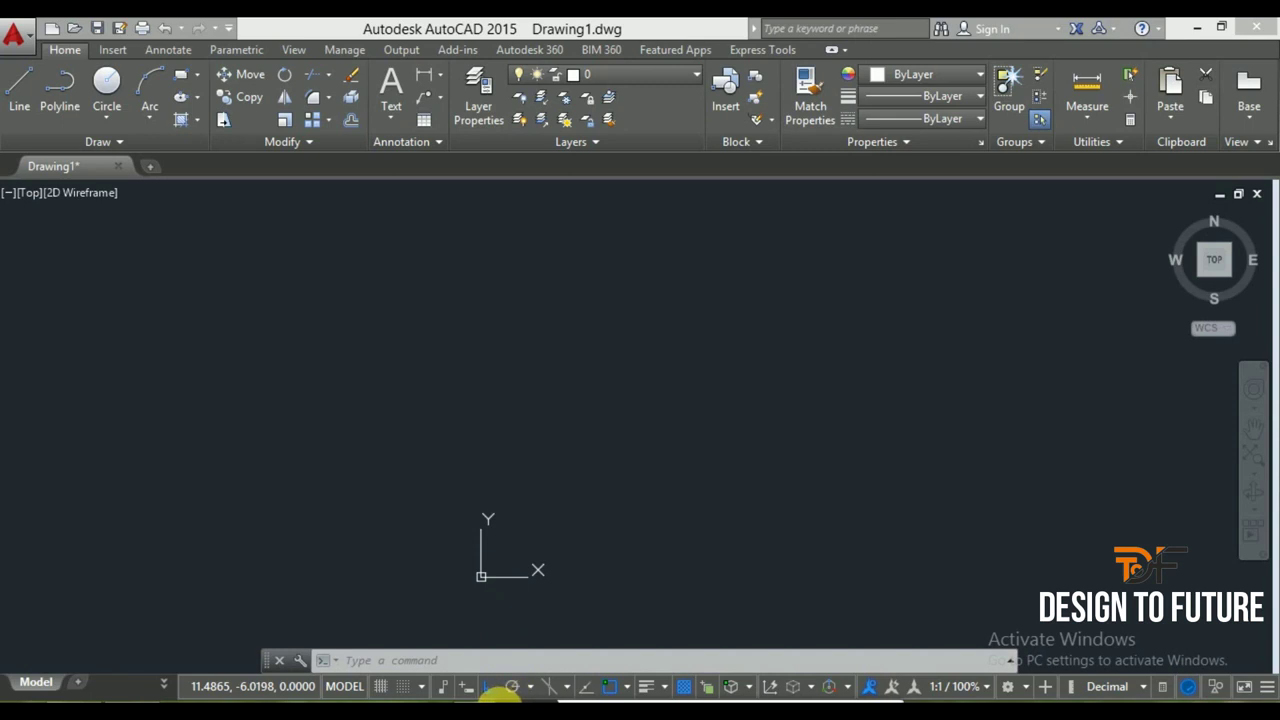
- Turn Ortho on, then check Snap On (F9) in Drafting Settings via the DS command
left_click(492, 688)
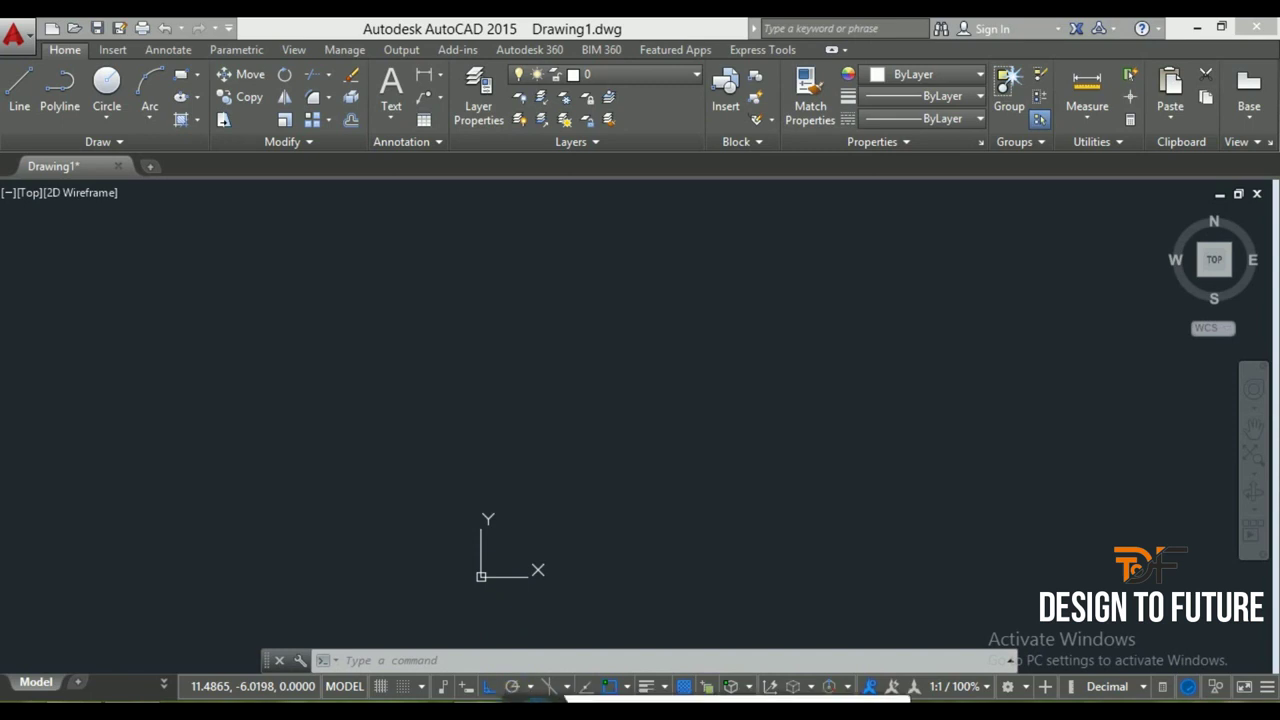
left_click(847, 492)
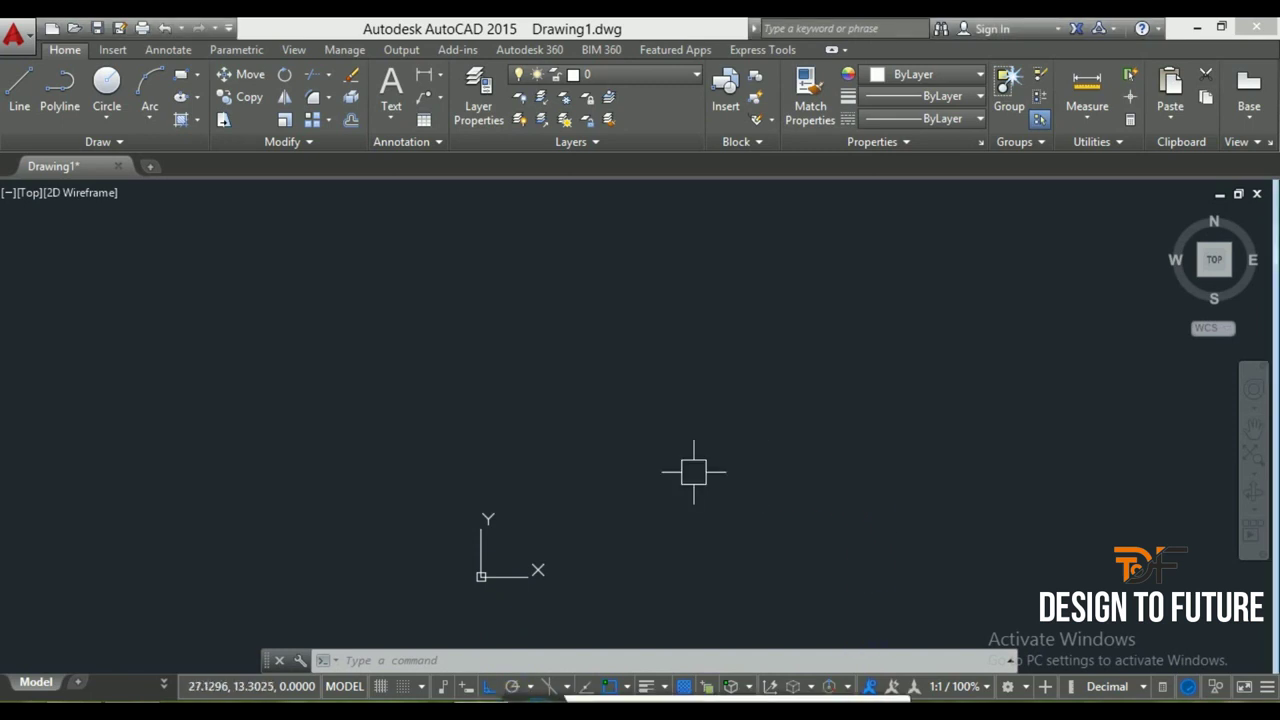
type("d")
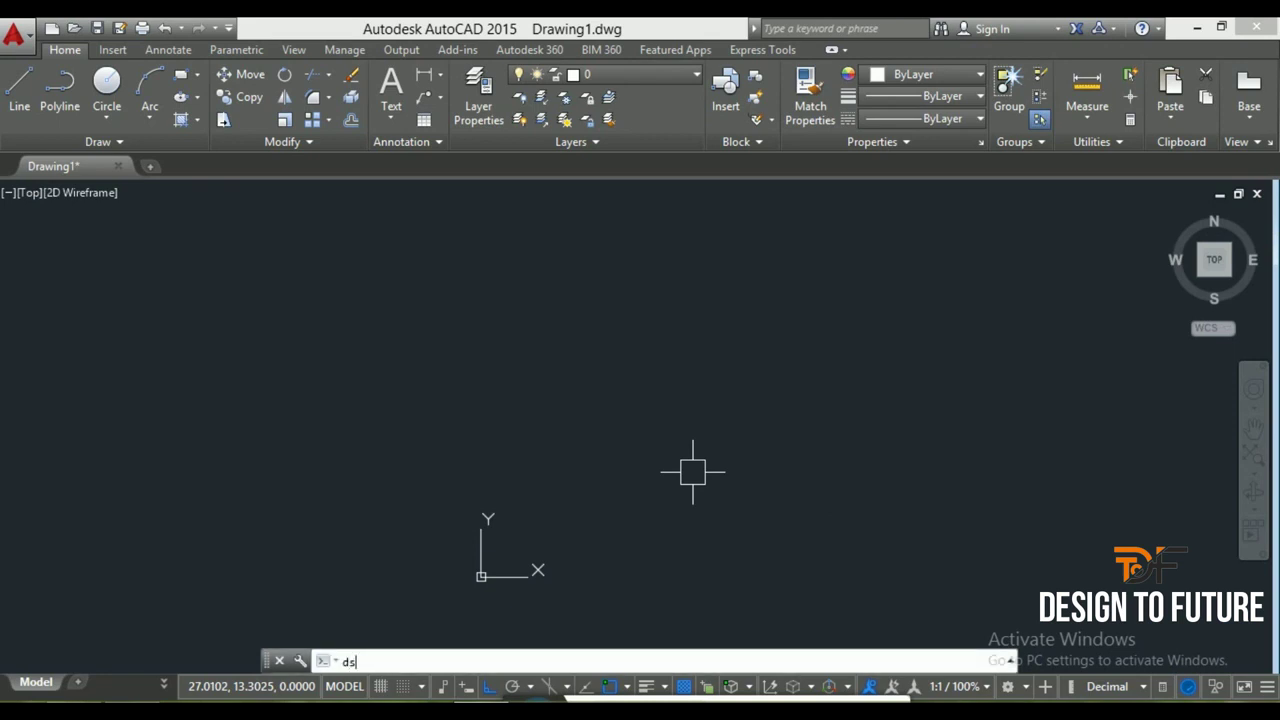
type("s")
key("Return")
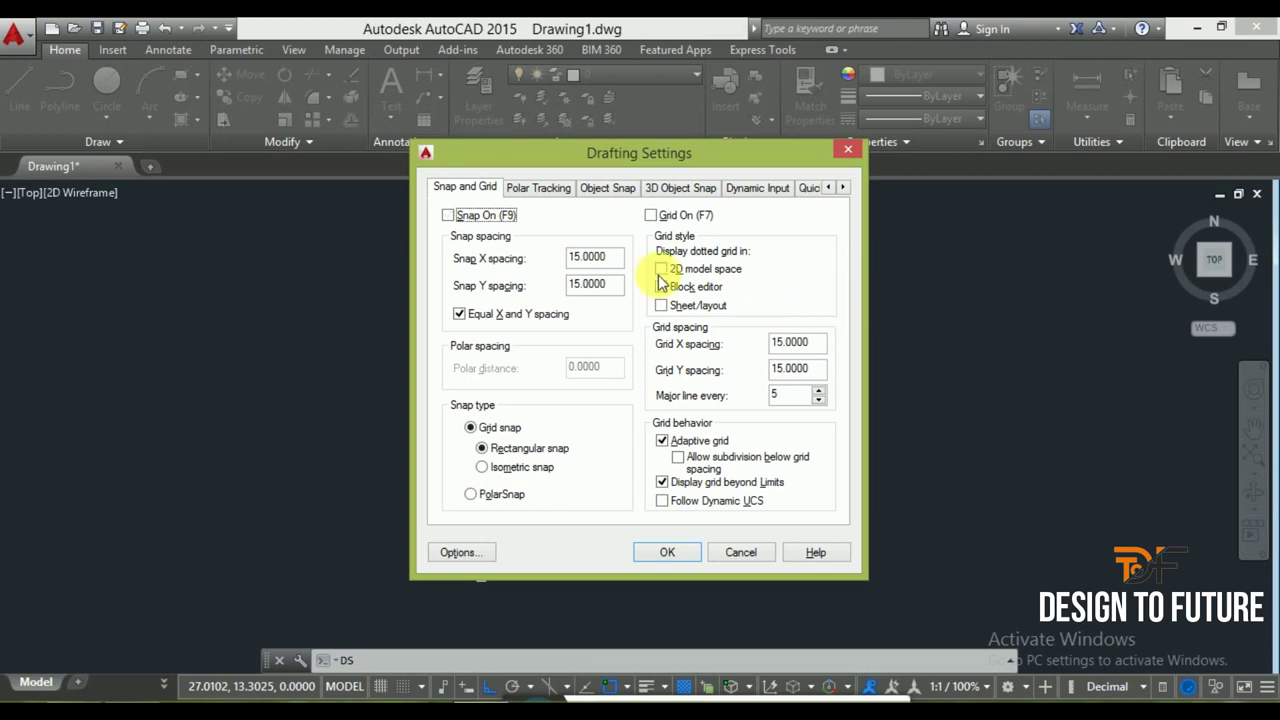
left_click(448, 215)
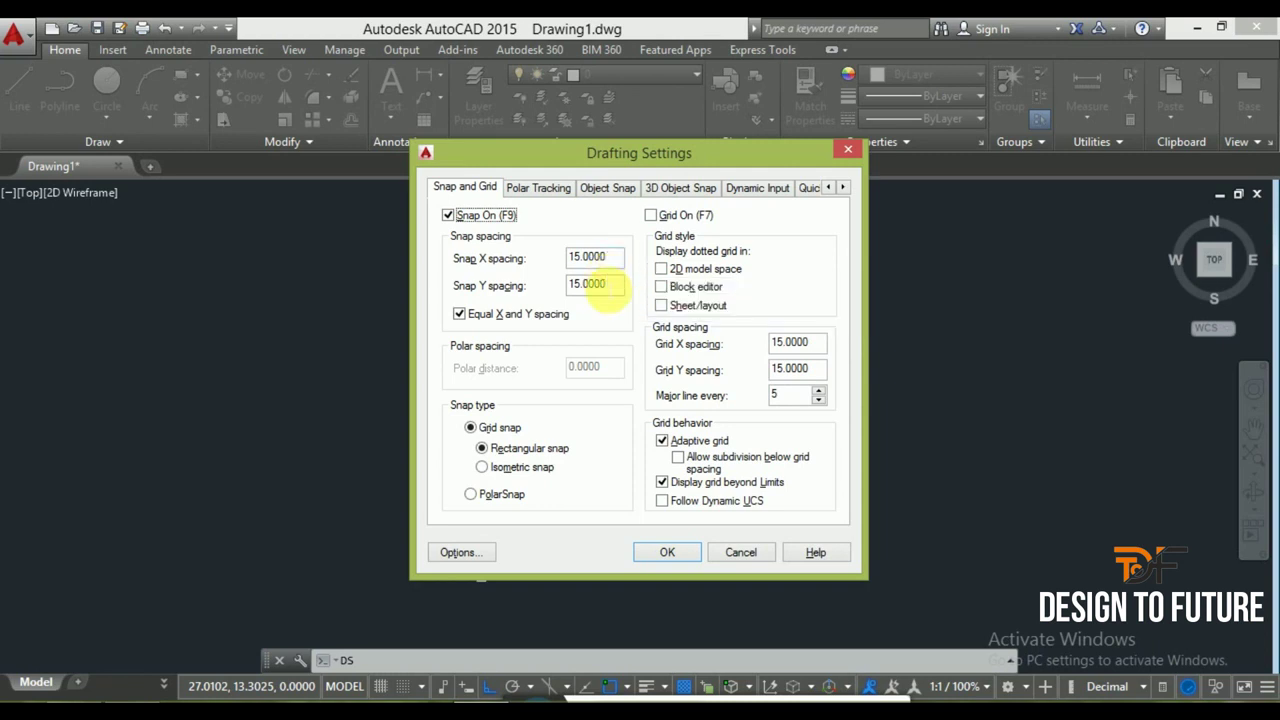
- Uncheck Equal X and Y spacing, set Snap X spacing 10 and Snap Y spacing 15, and confirm
left_click_drag(600, 285, 568, 287)
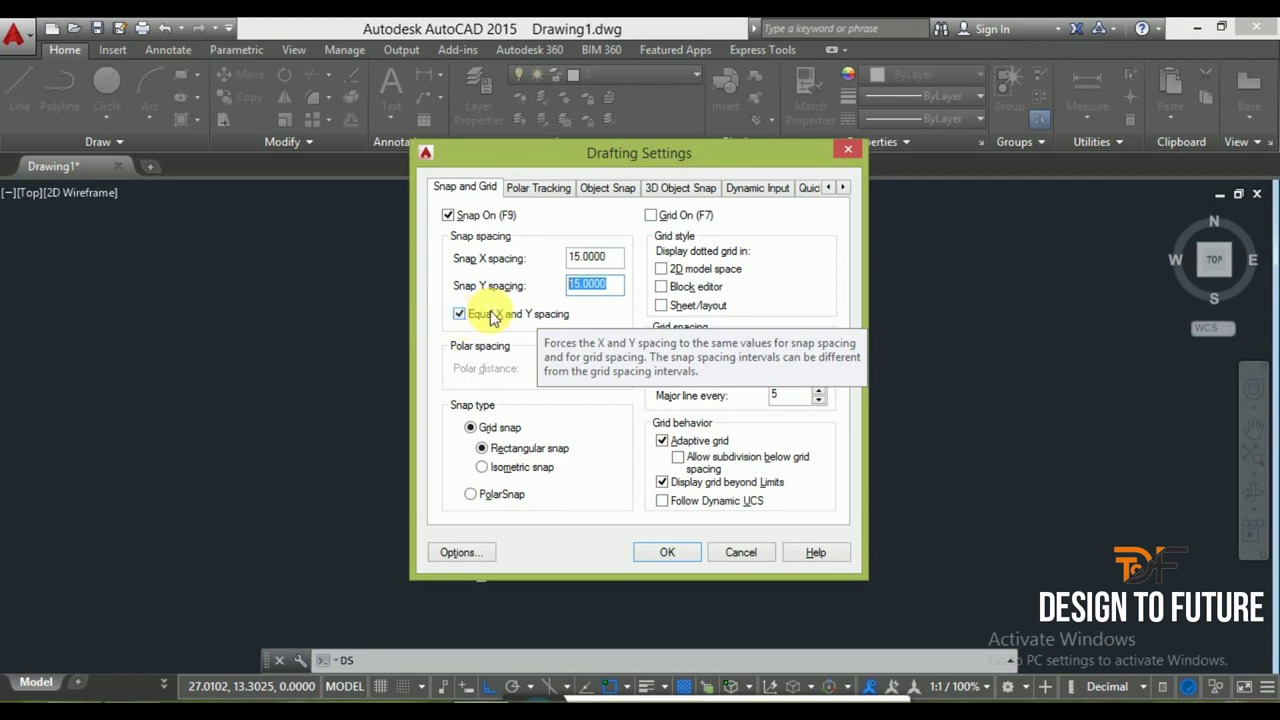
left_click_drag(622, 257, 518, 262)
type("20")
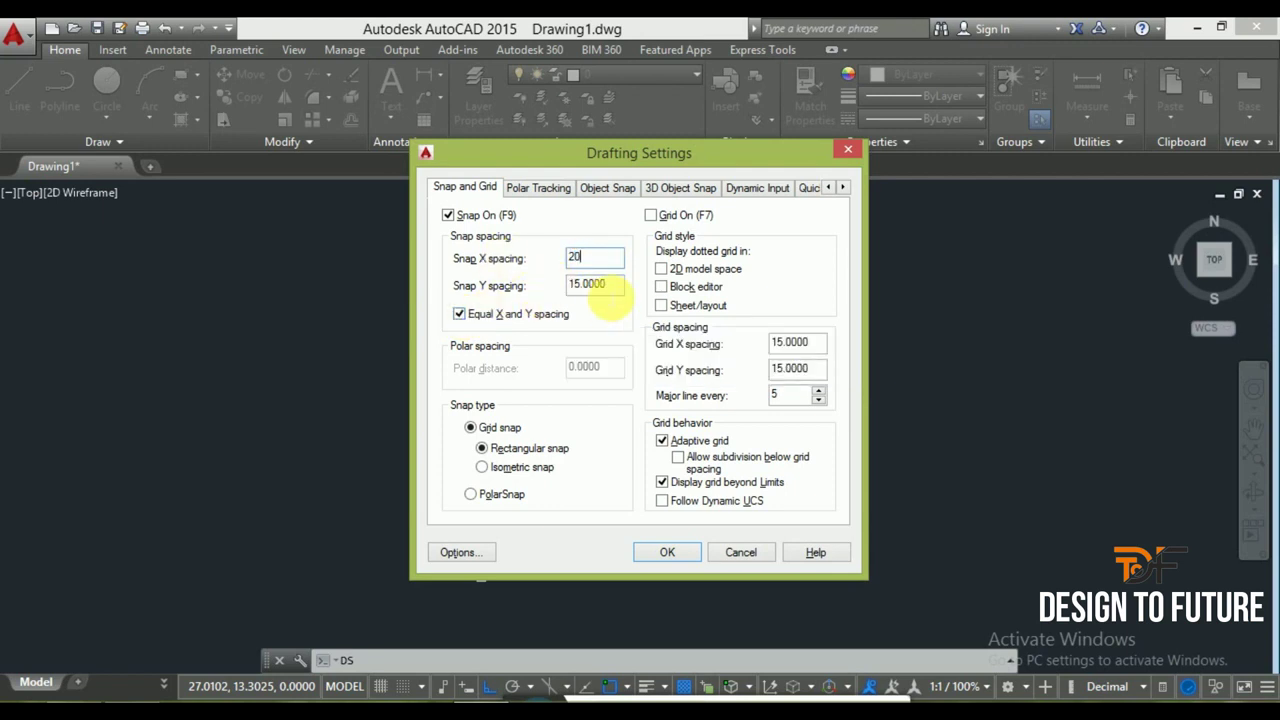
key("Tab")
left_click(459, 313)
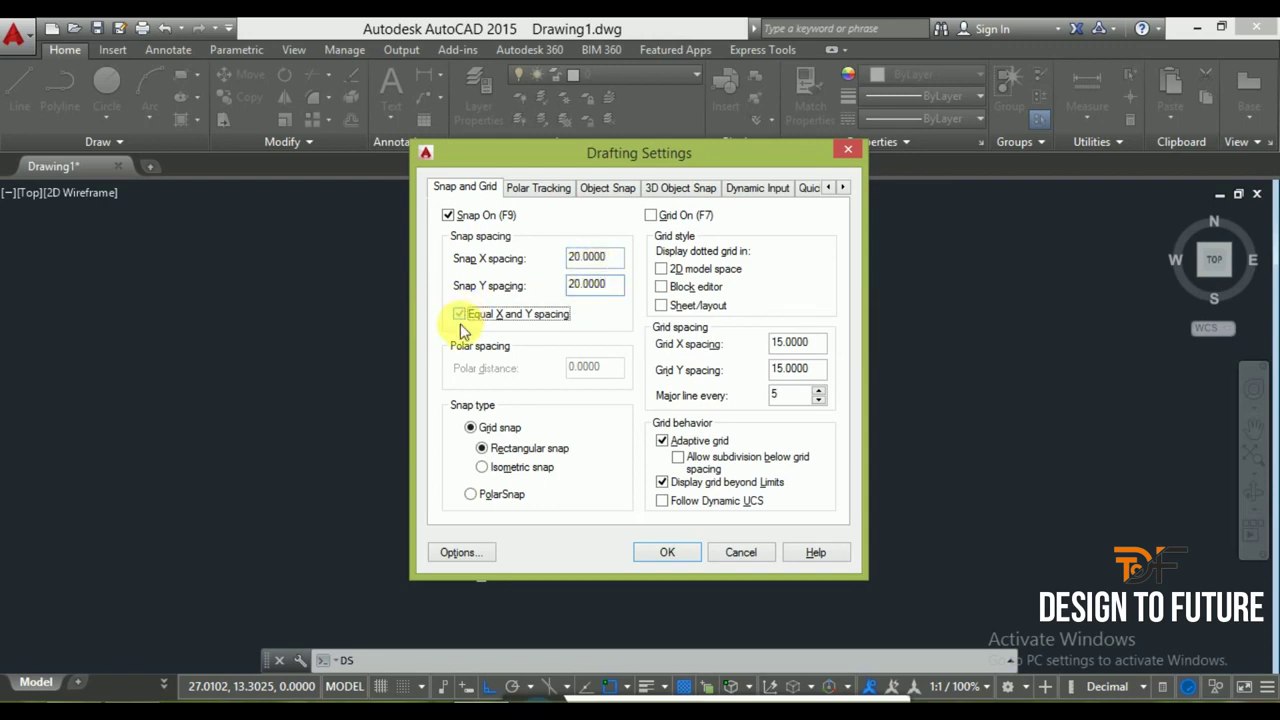
key("shift+Tab")
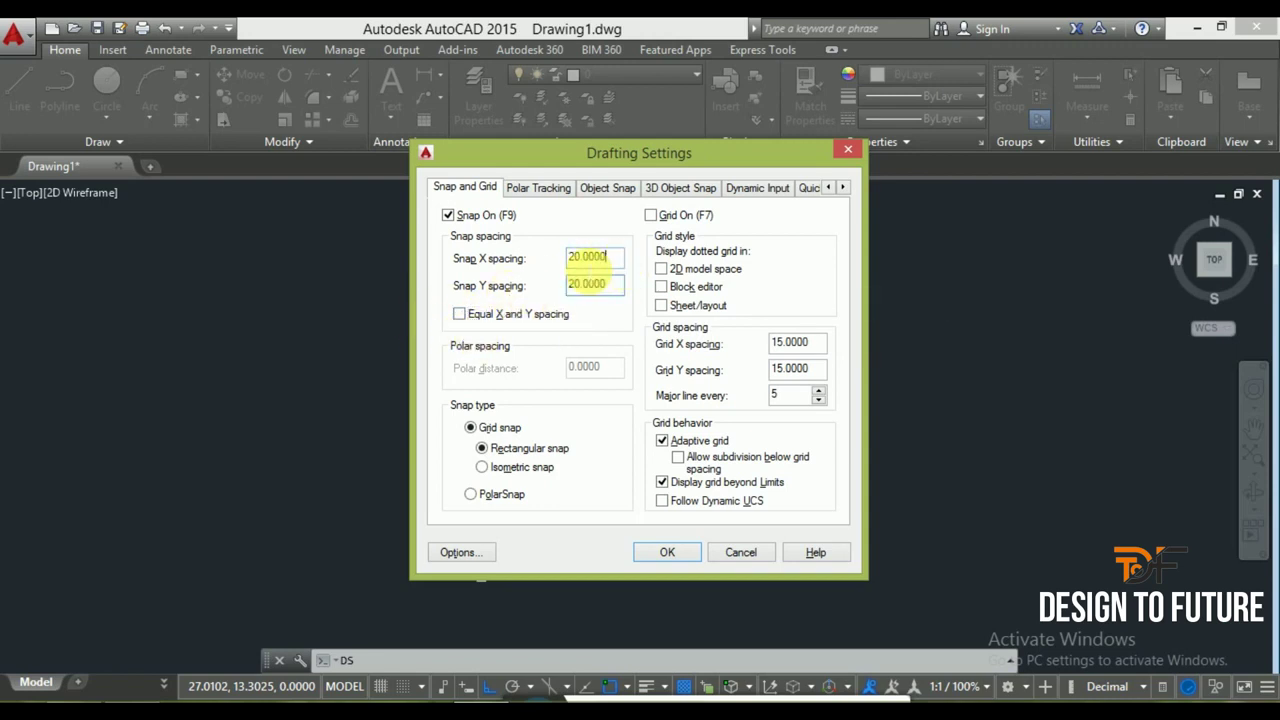
key("shift+Tab")
type("10")
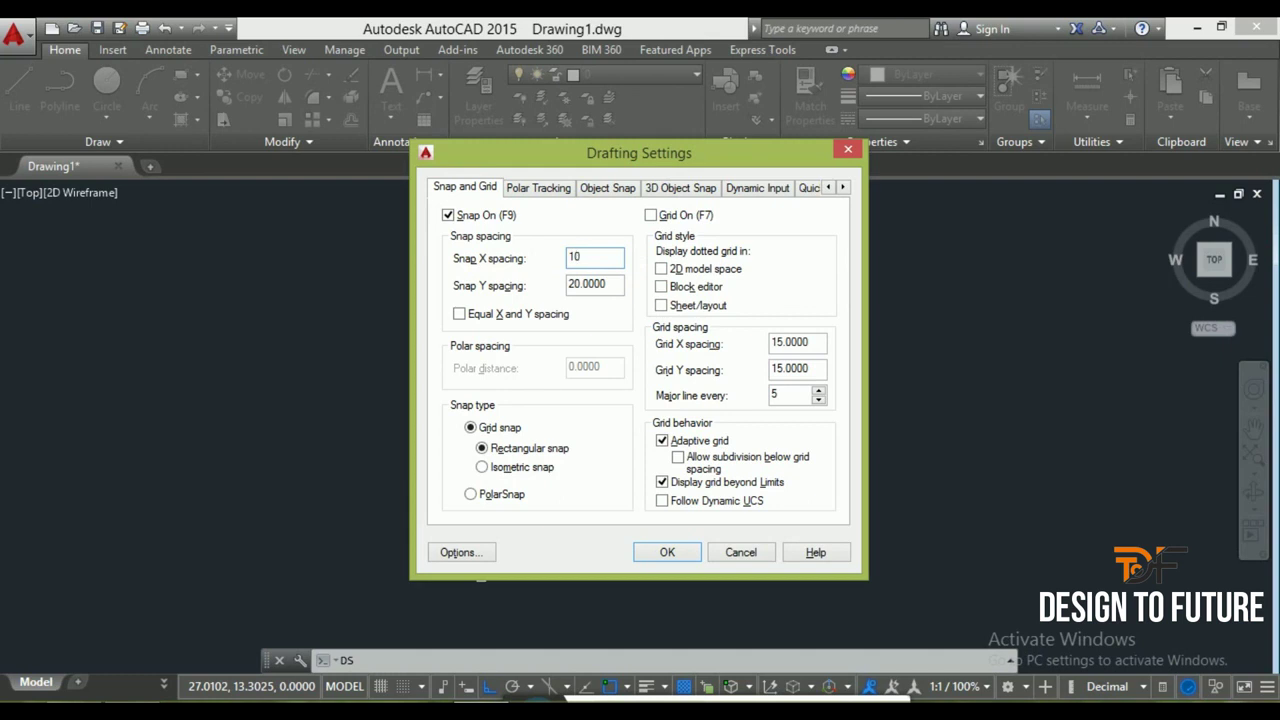
key("Tab")
type("1")
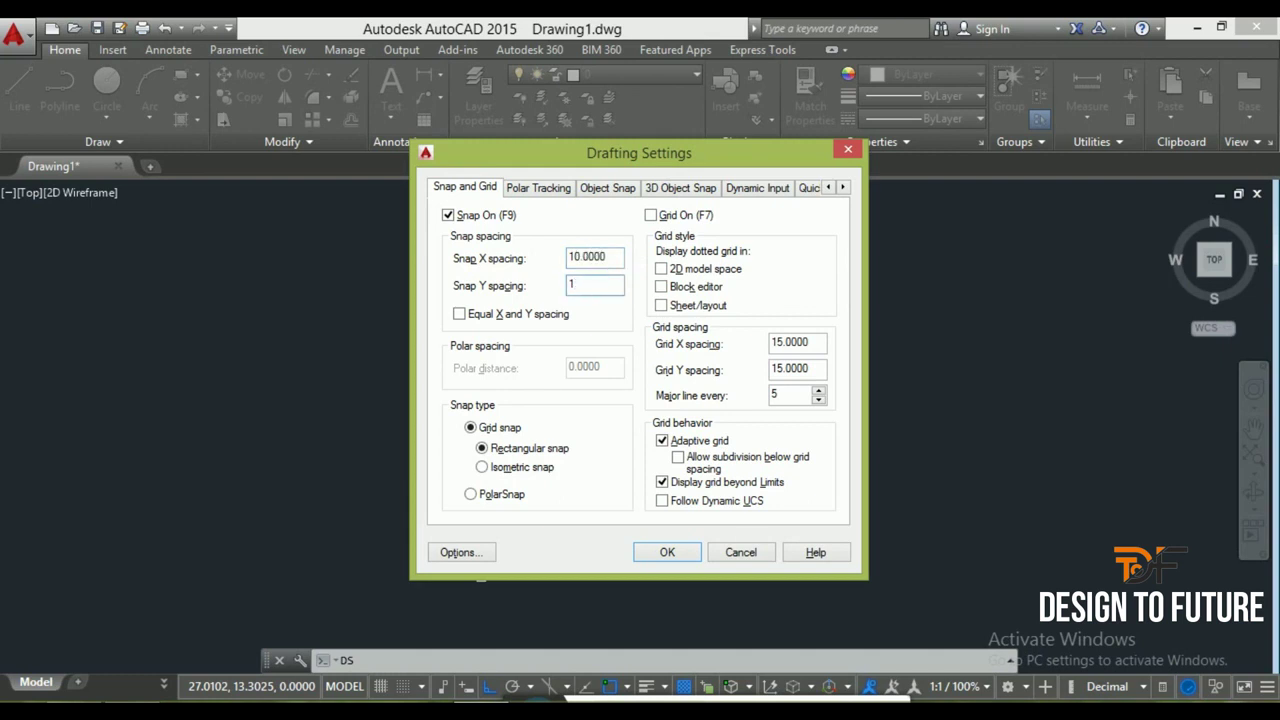
left_click(668, 546)
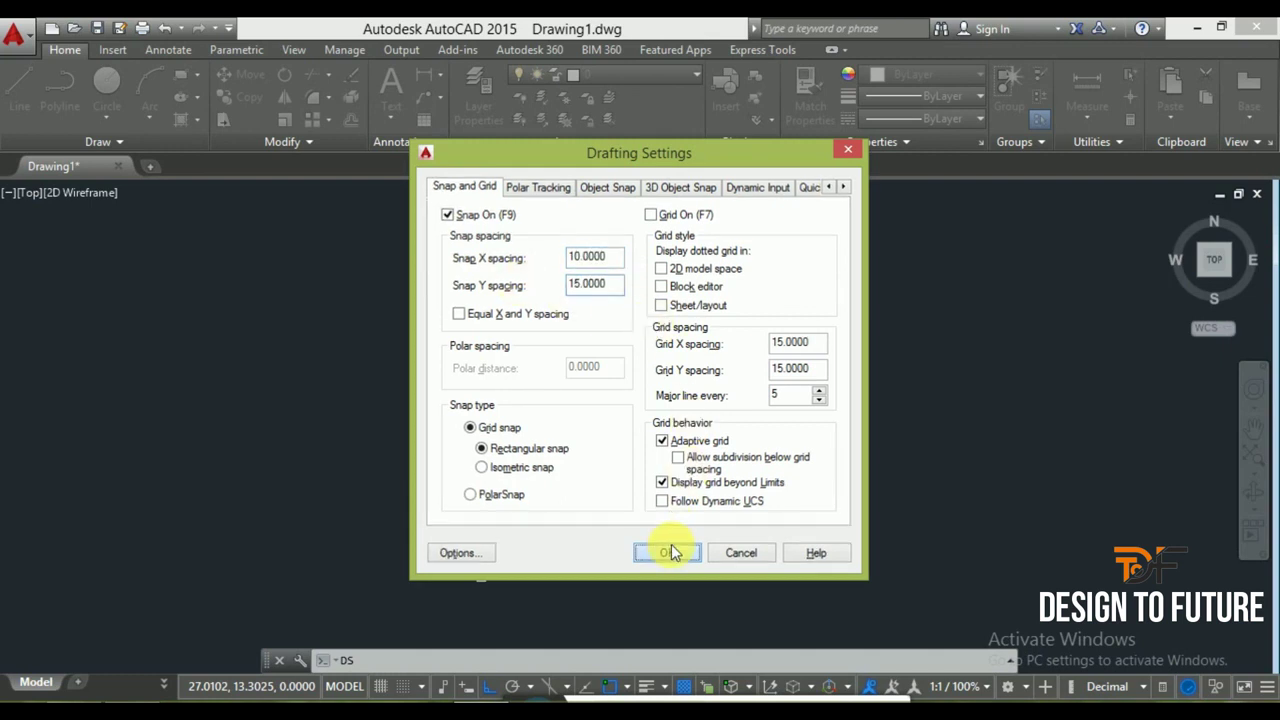
- Draw a Line square wave through snapped points, alternating horizontal steps and vertical rises/drops, then end it
left_click(19, 88)
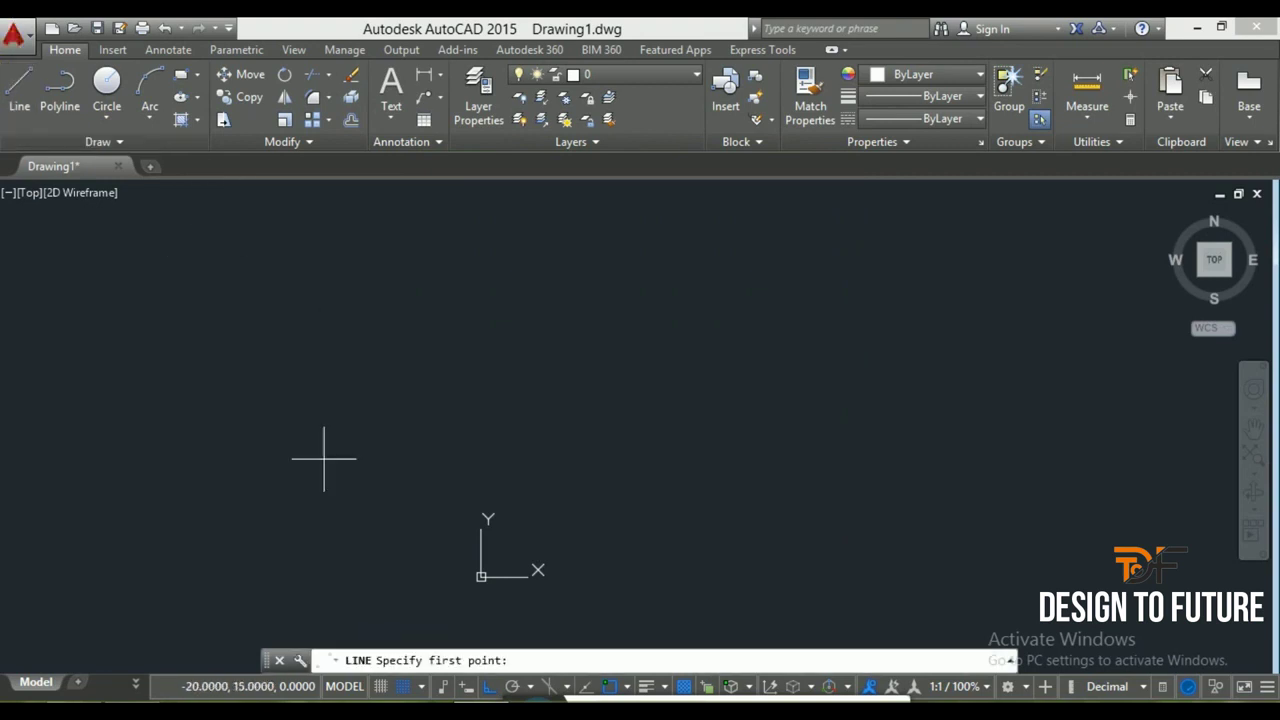
left_click(323, 458)
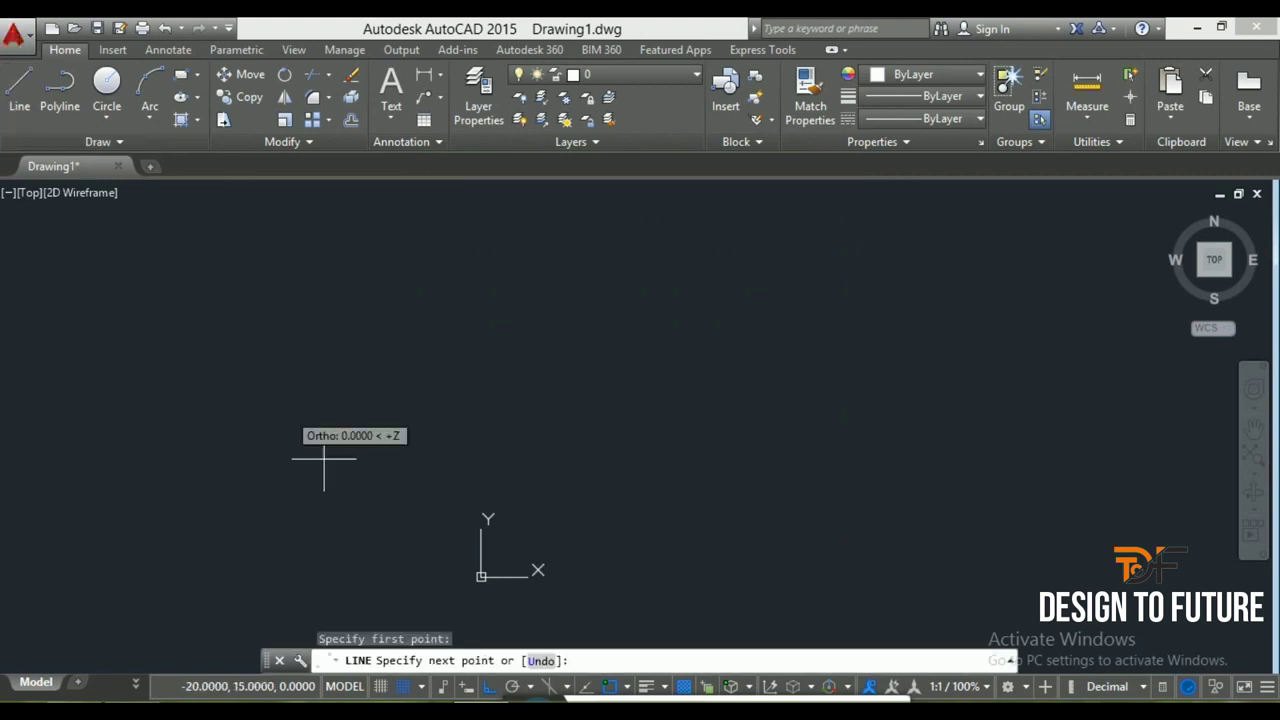
left_click(402, 459)
left_click(402, 341)
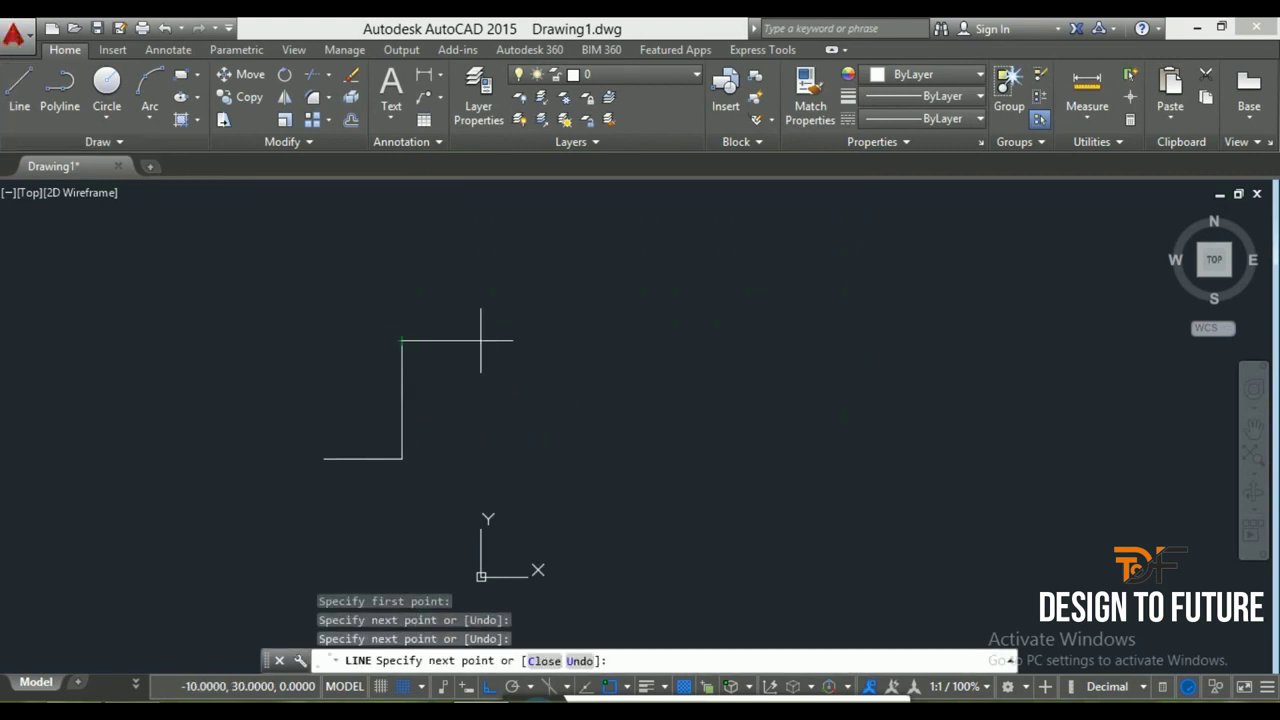
left_click(481, 341)
left_click(481, 459)
left_click(560, 459)
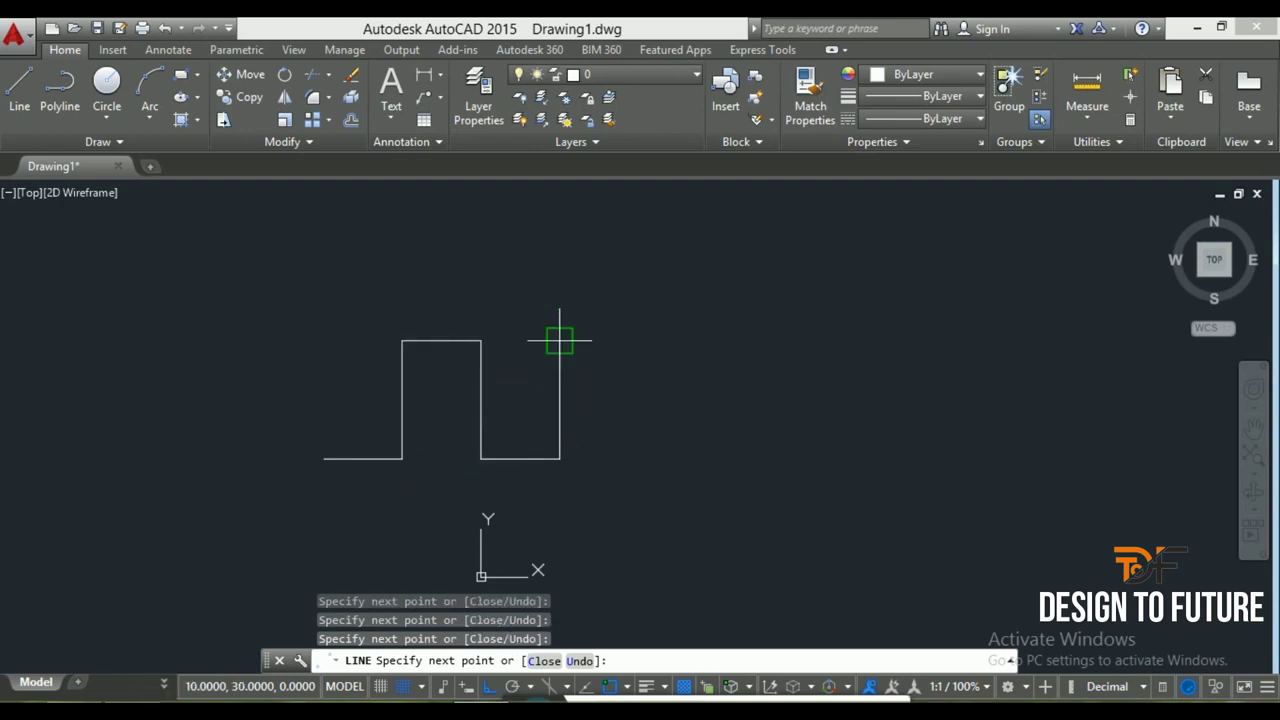
left_click(560, 341)
left_click(716, 341)
left_click(716, 459)
left_click(795, 459)
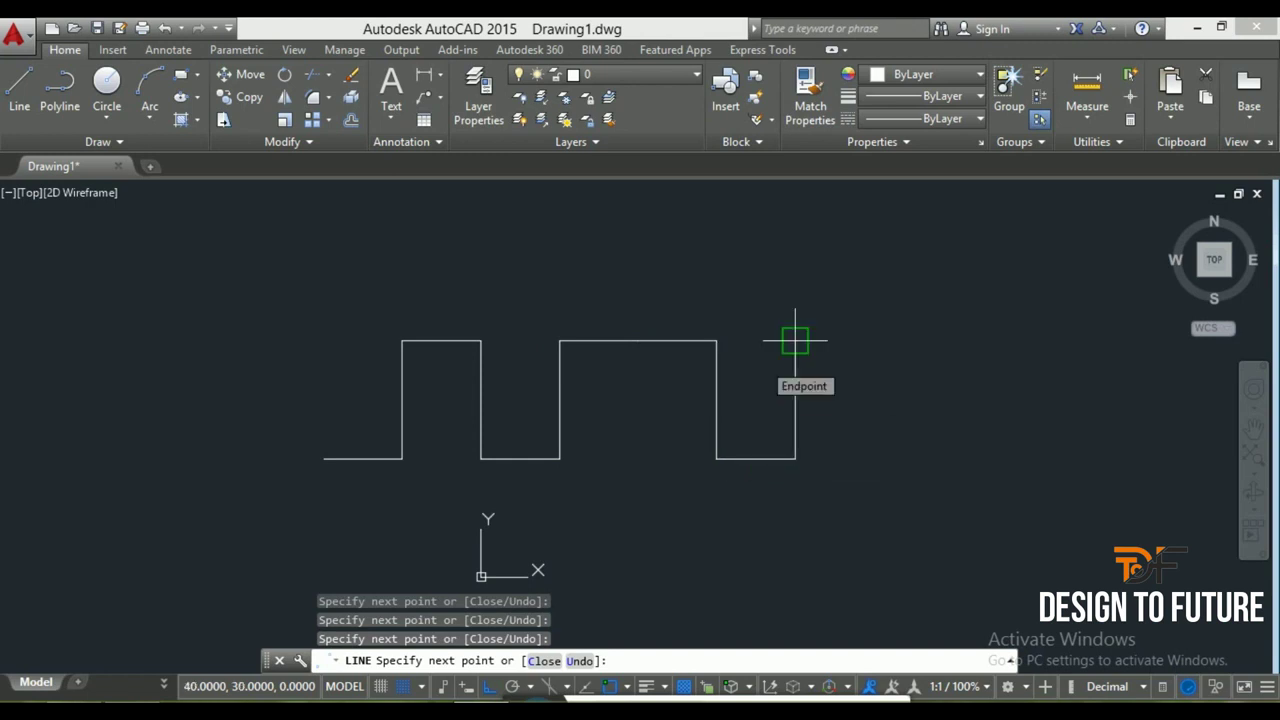
left_click(795, 341)
key("Return")
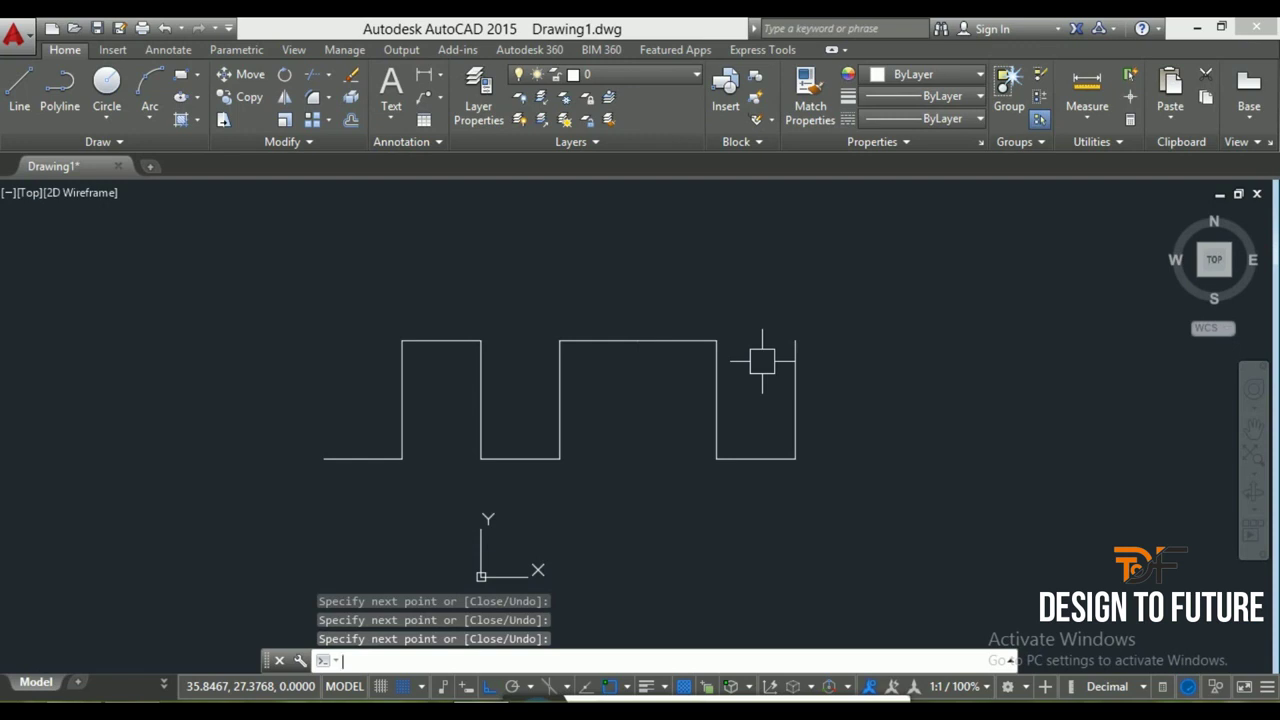
- Reopen Drafting Settings, leave snap off, and switch the visible grid on
type("DS")
key("Return")
left_click(448, 215)
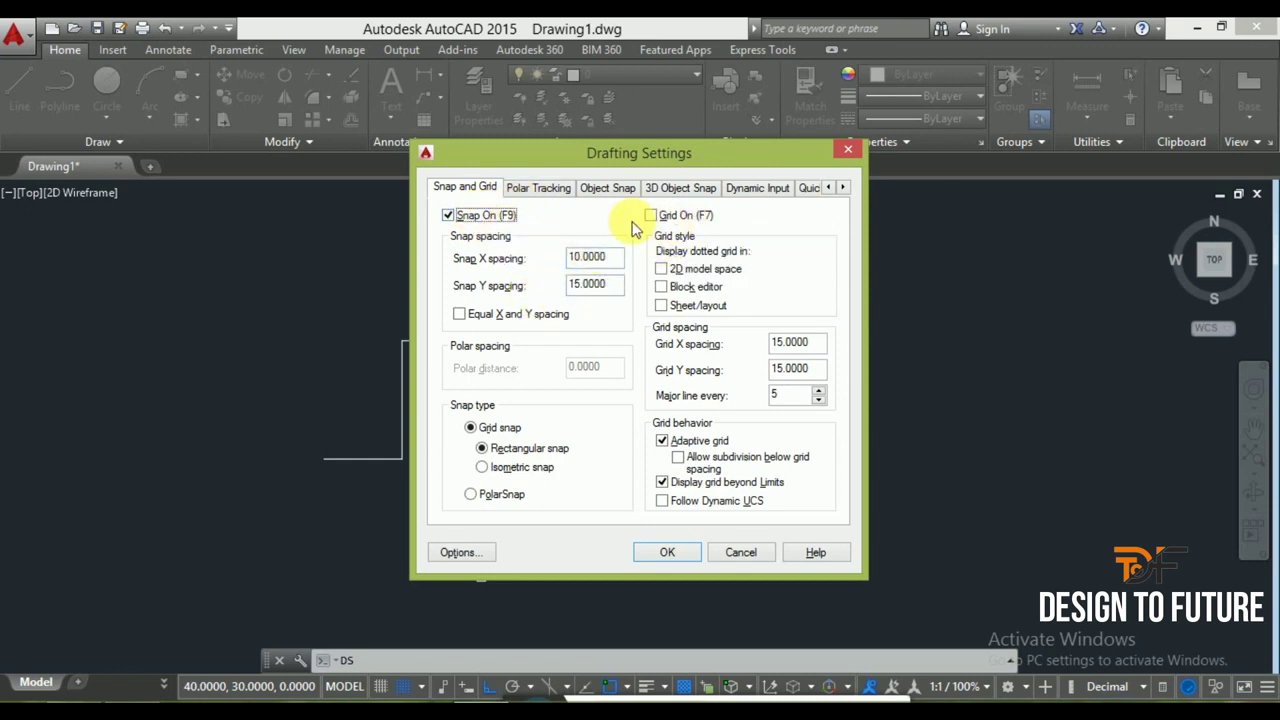
left_click(482, 220)
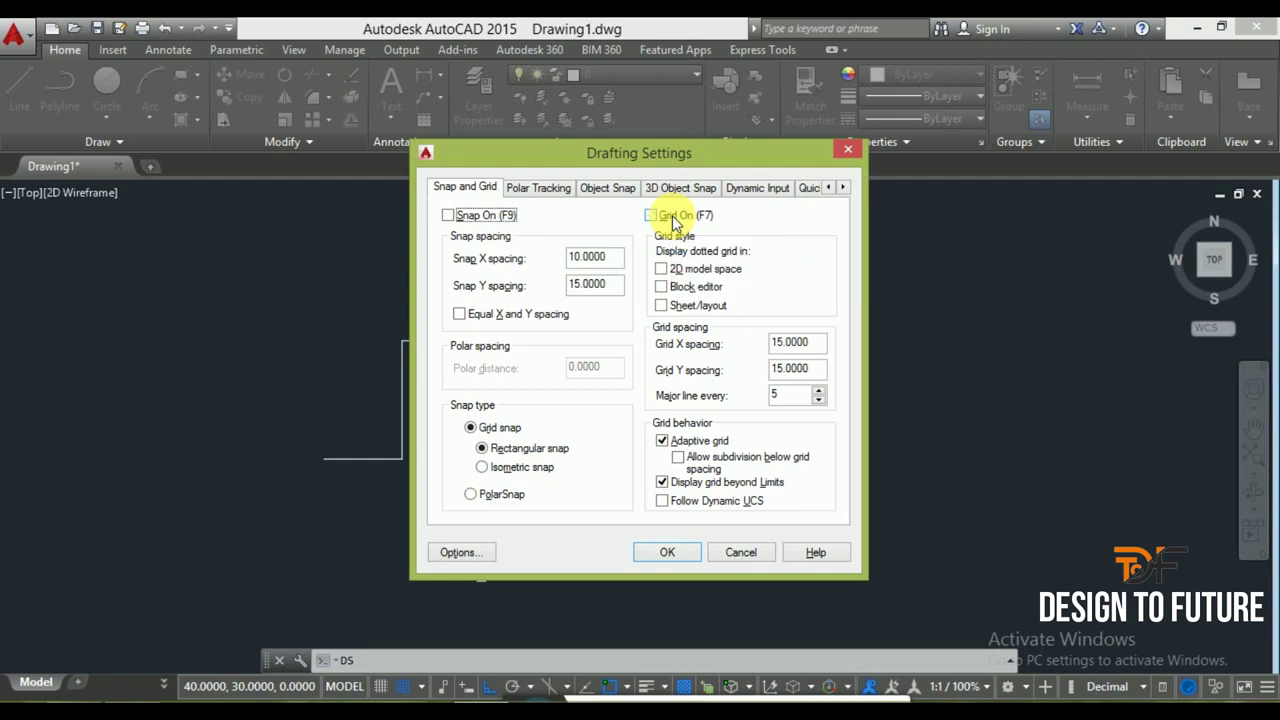
left_click(670, 218)
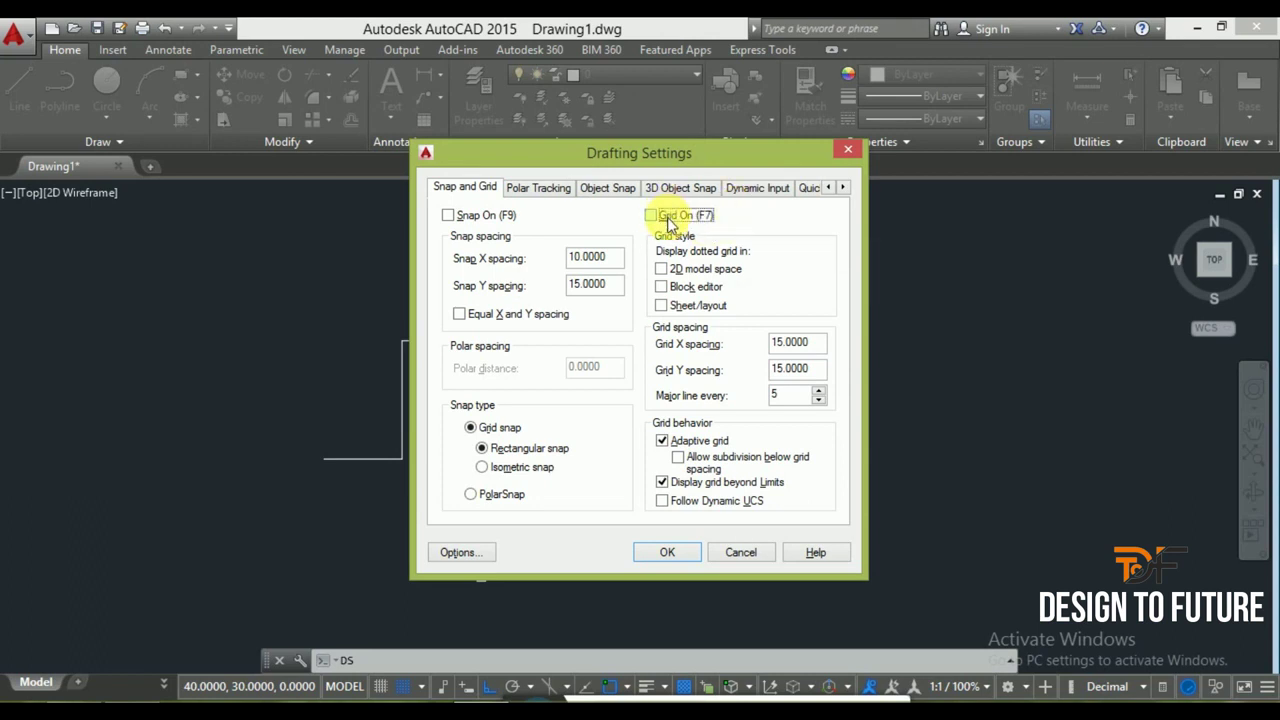
left_click(656, 215)
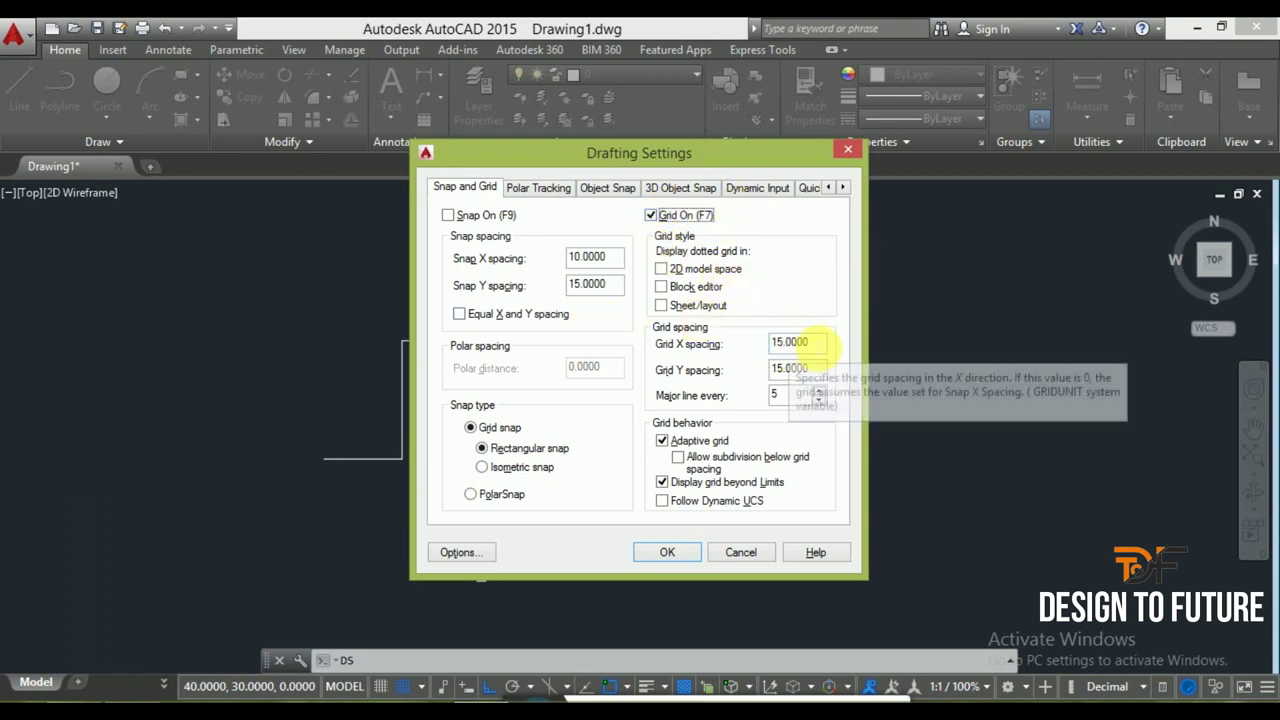
- Set Grid X spacing to 10 and Grid Y spacing to 15, and apply
double_click(802, 343)
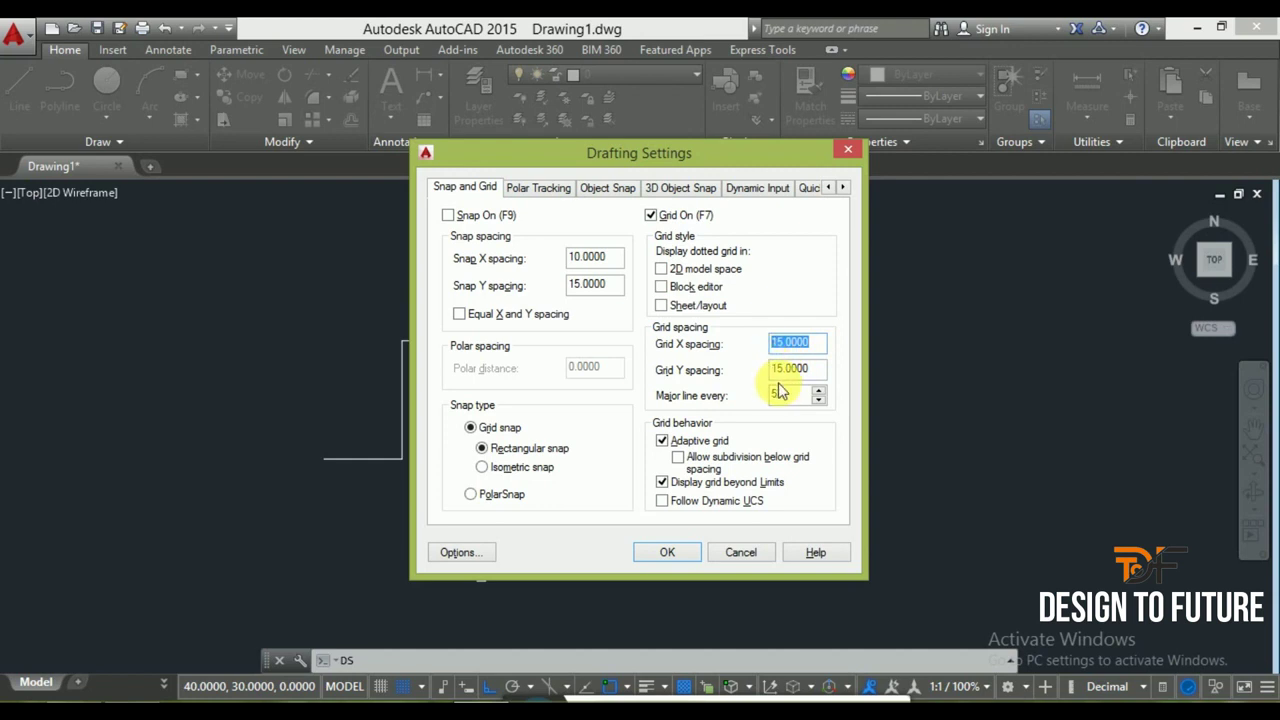
key("Tab")
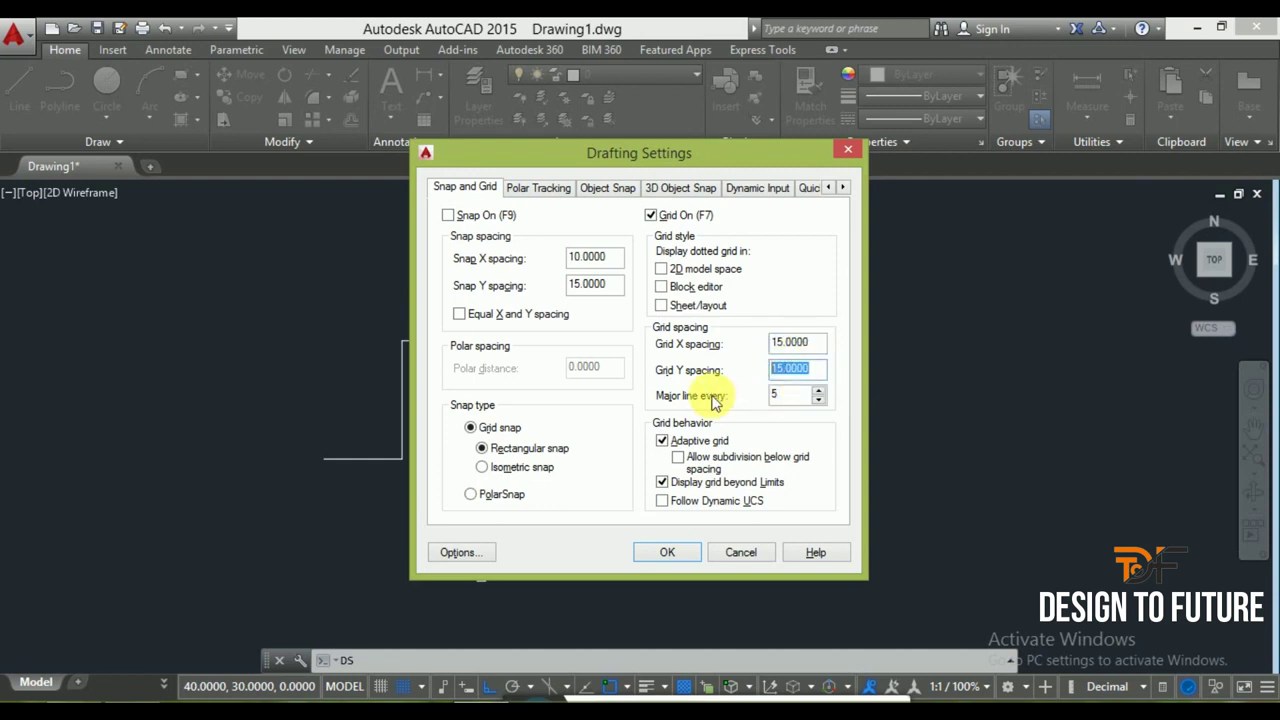
type("20")
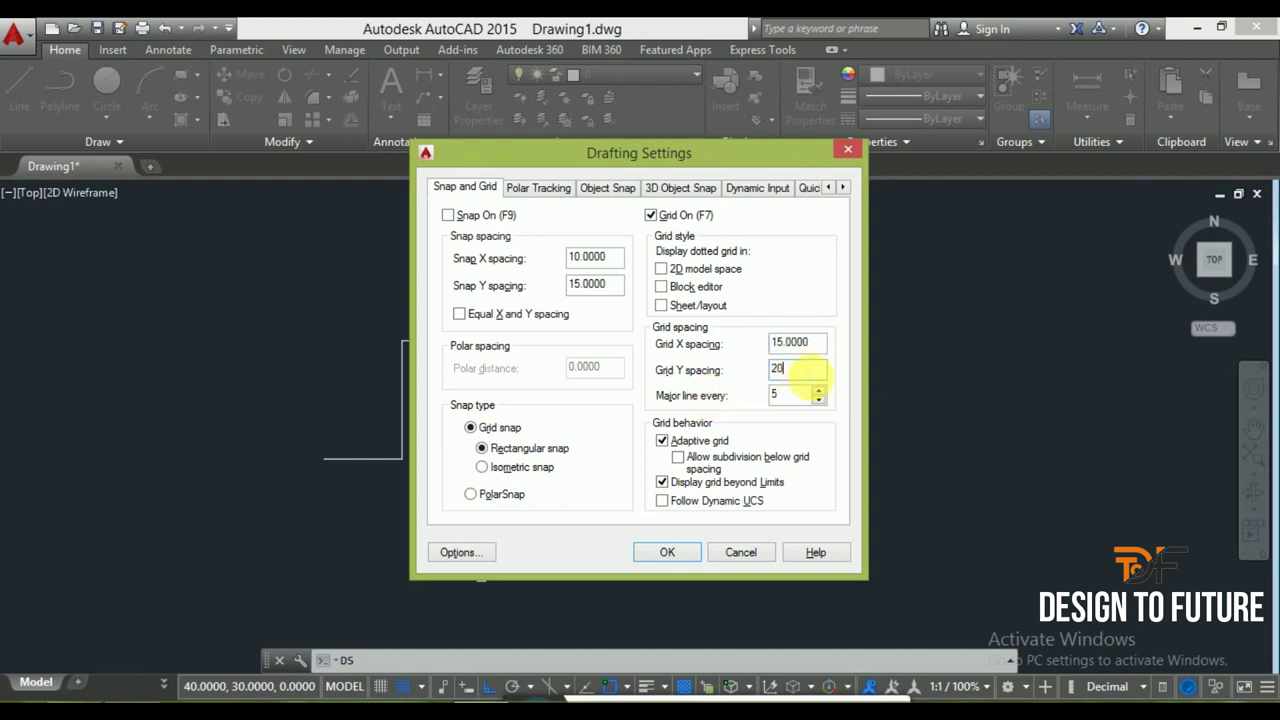
left_click_drag(814, 344, 723, 347)
type("10")
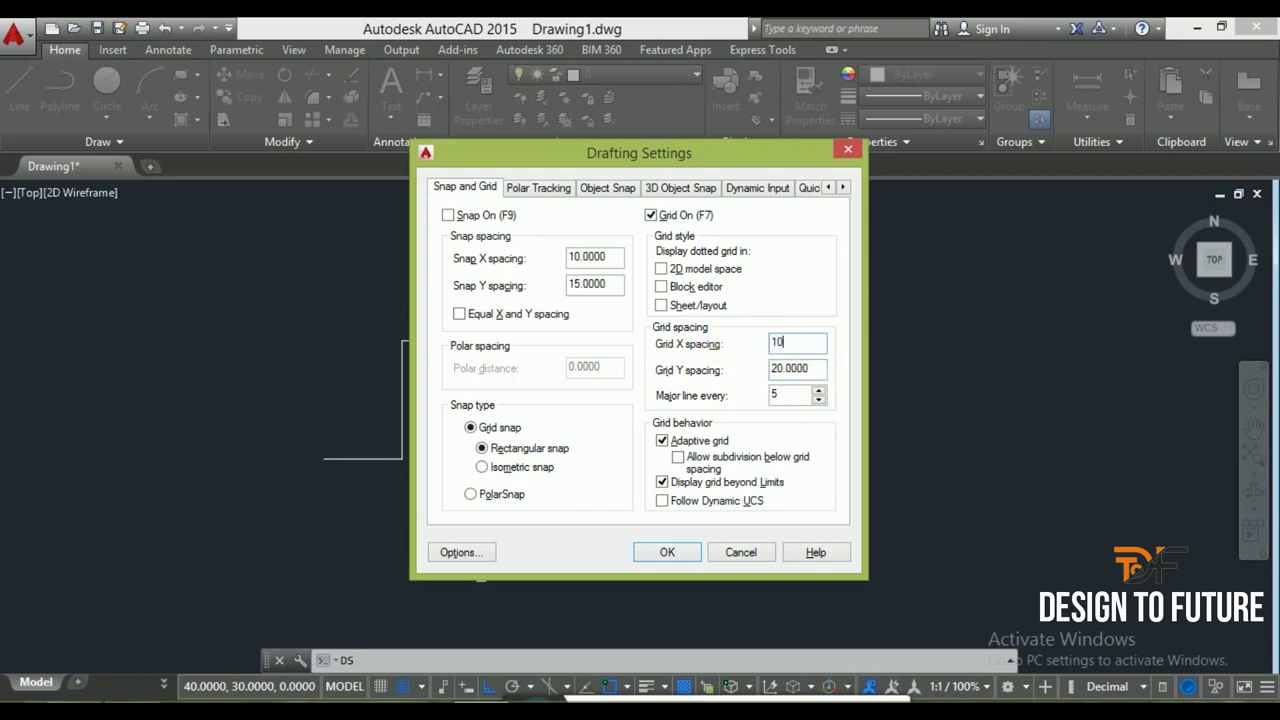
key("Tab")
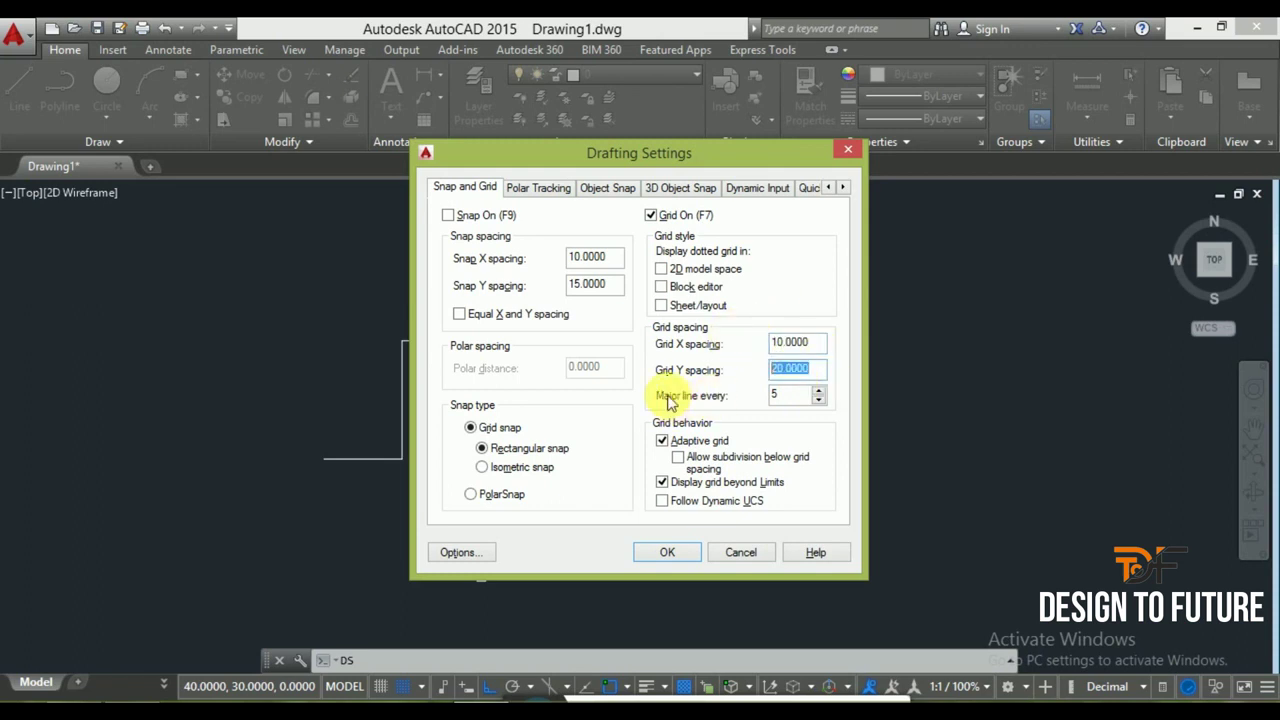
type("15")
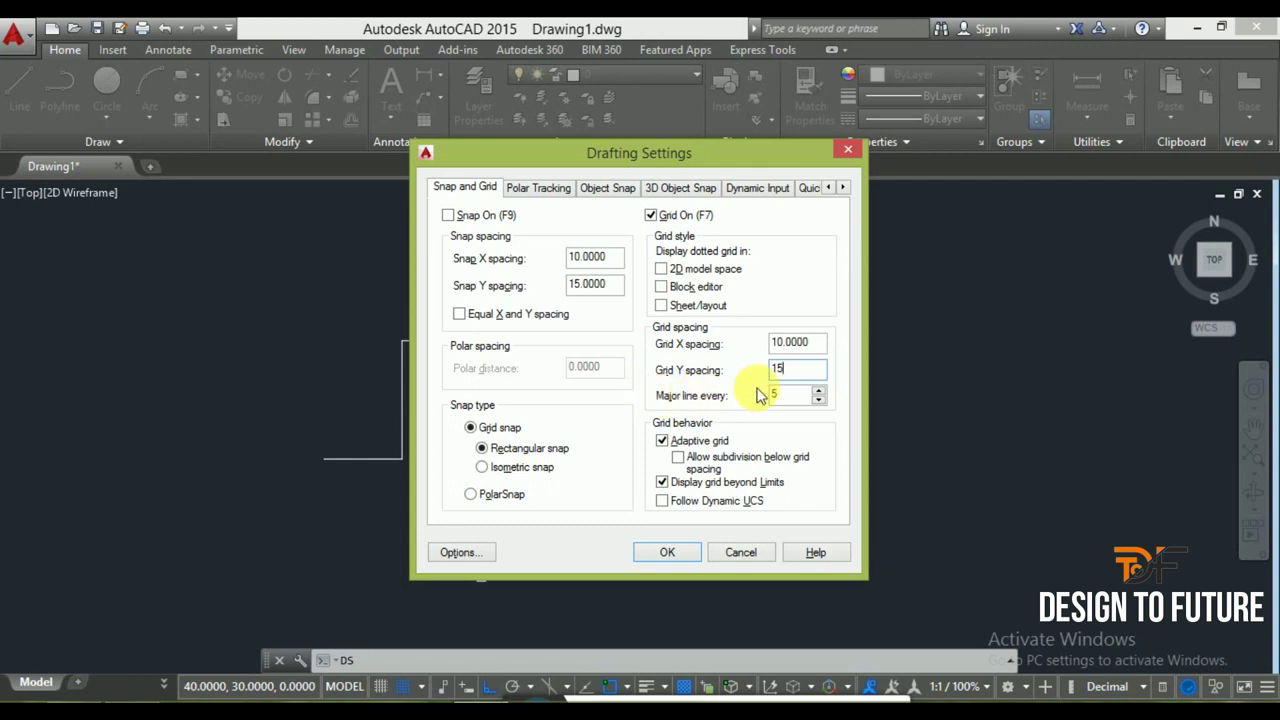
left_click(673, 554)
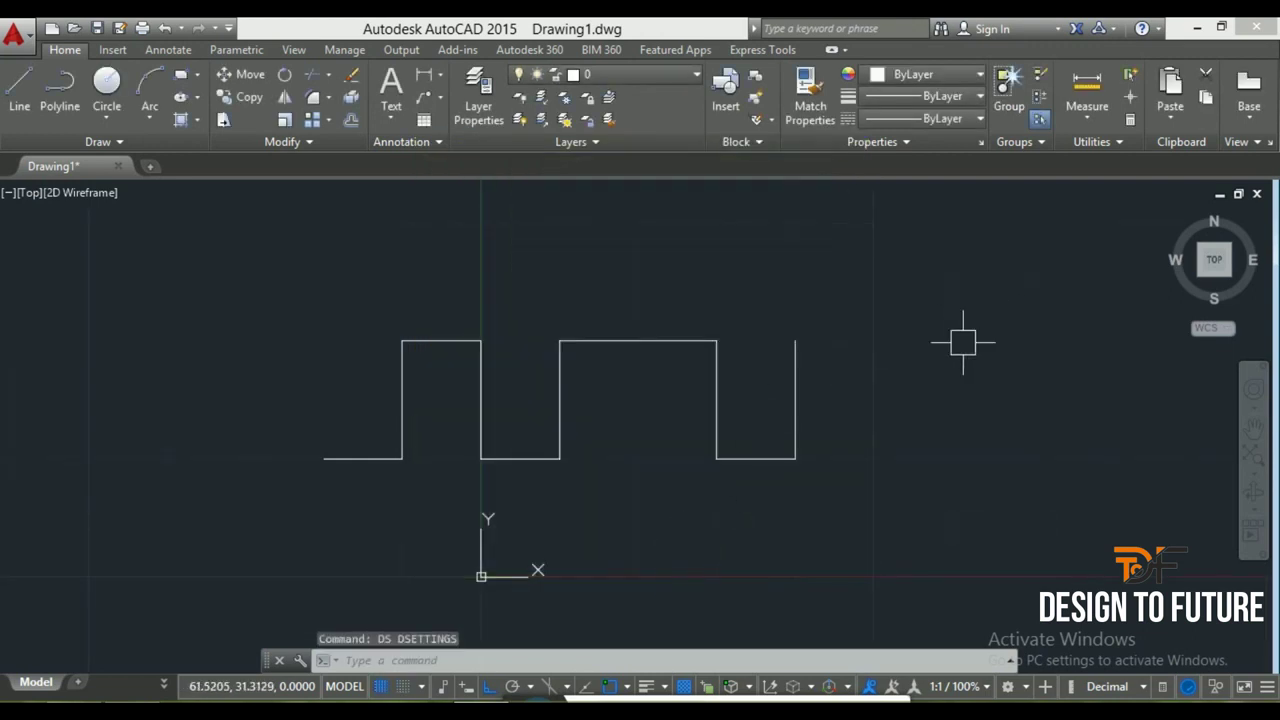
scroll(653, 383, "down", 2)
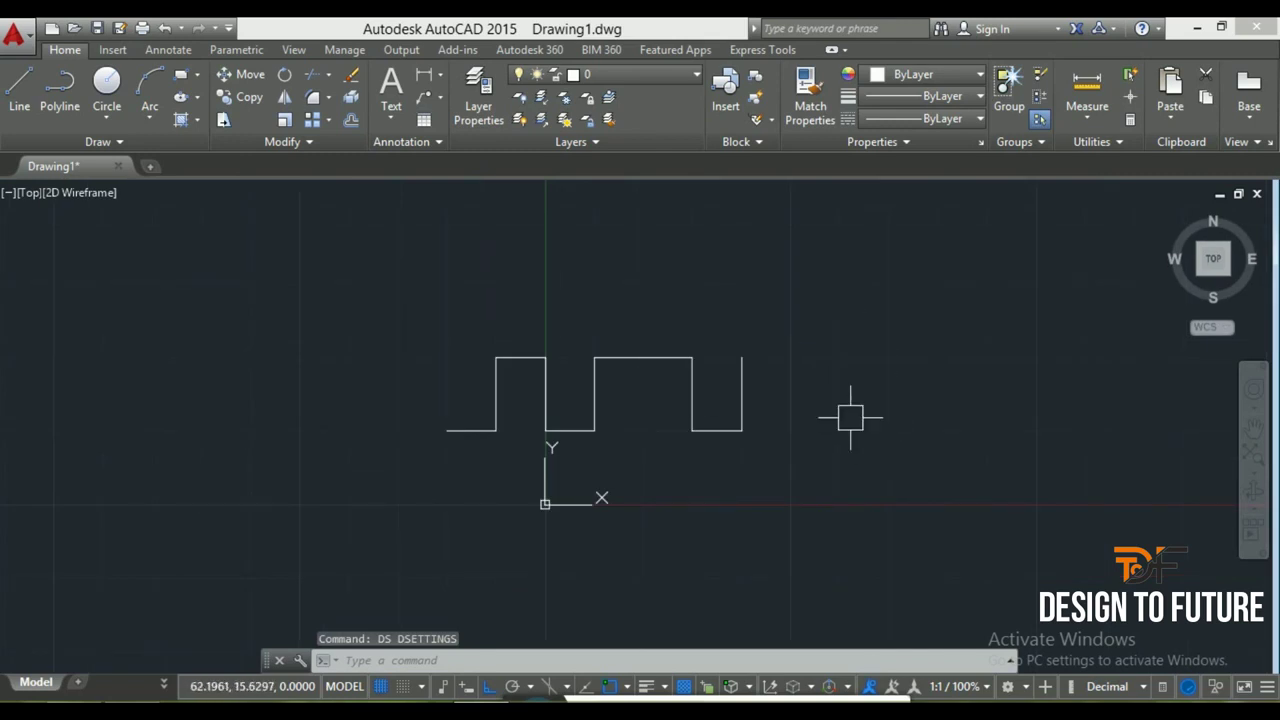
scroll(876, 421, "up", 2)
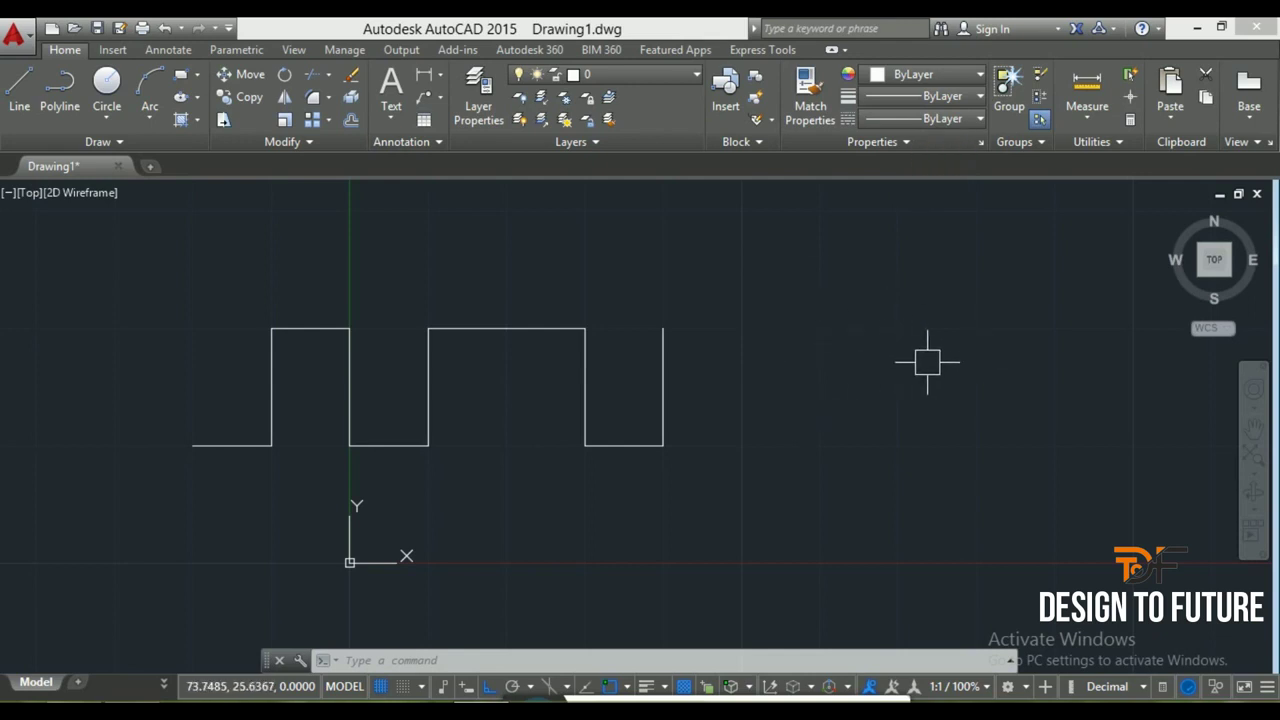
- Re-enable Snap On at 10 by 15 spacing in Drafting Settings and start a new Line
type("ds")
key("Return")
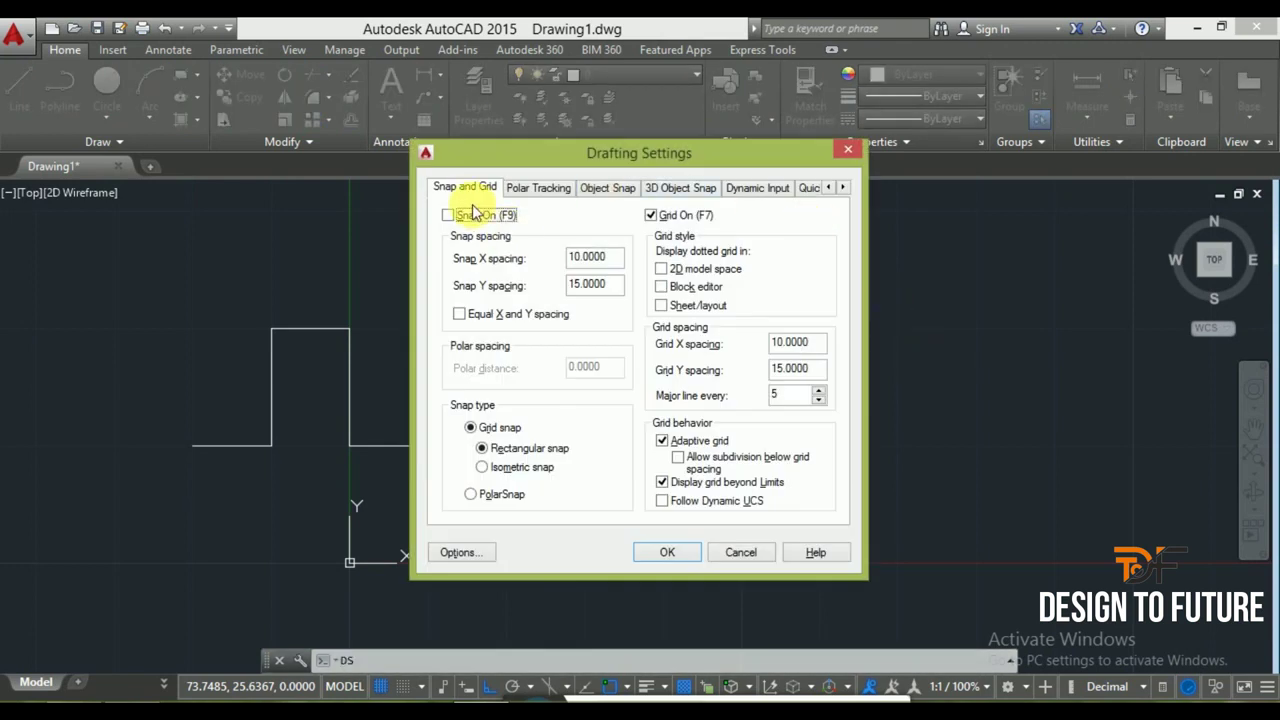
left_click(449, 214)
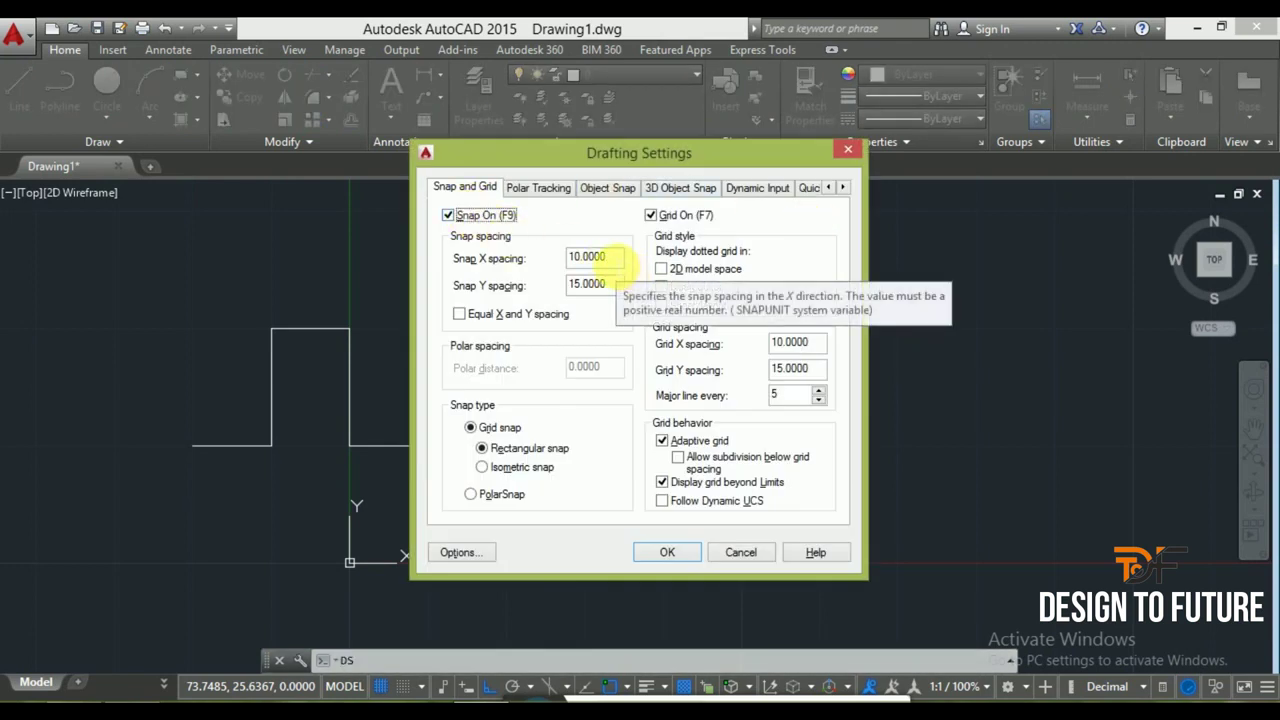
double_click(578, 257)
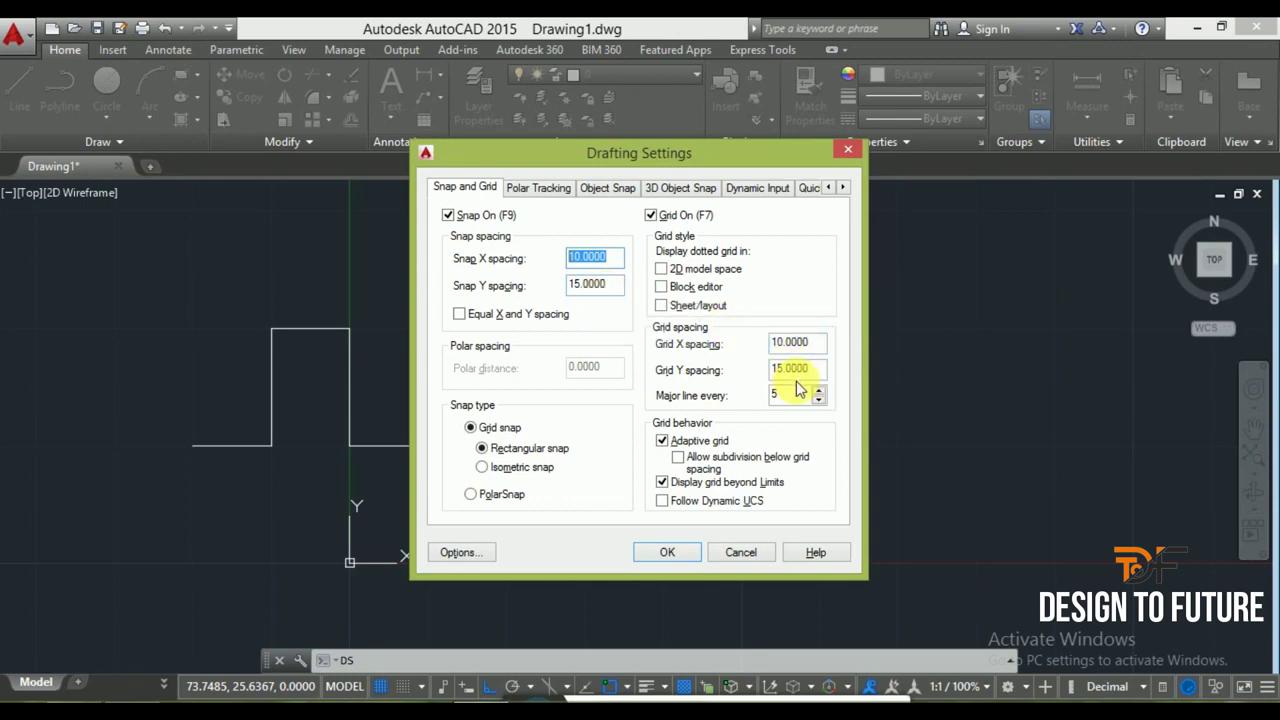
left_click(667, 552)
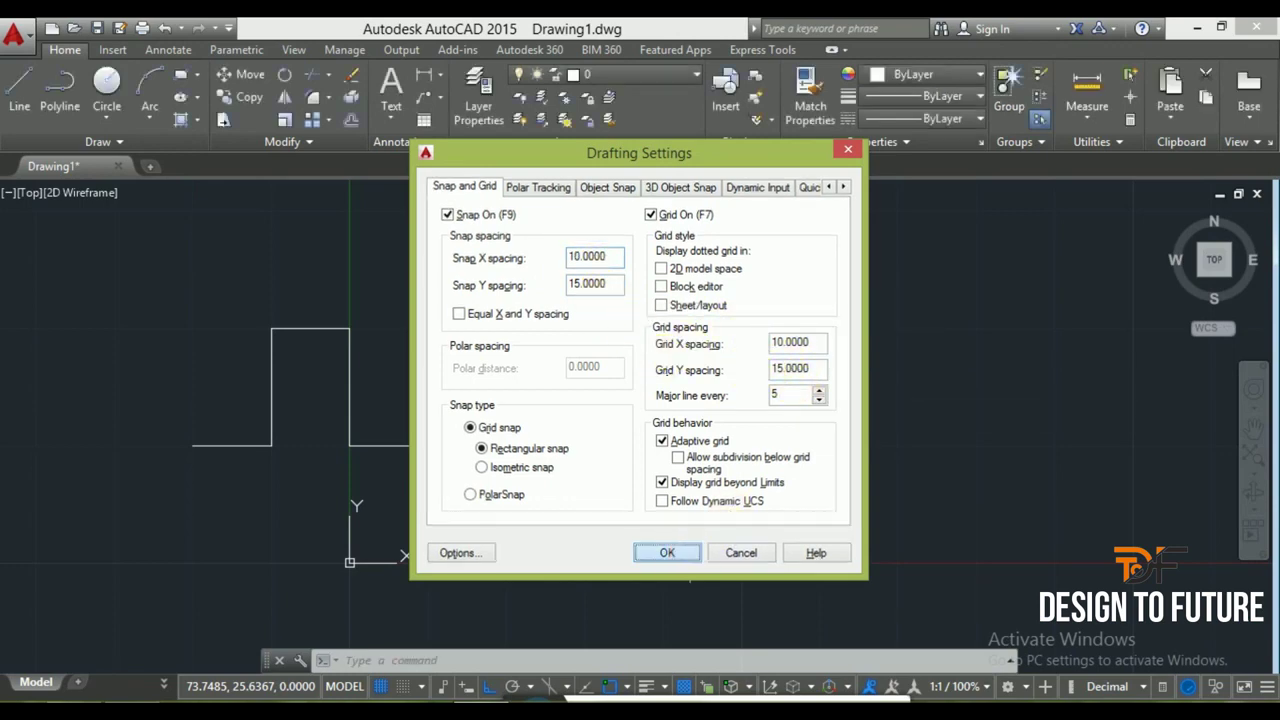
left_click(20, 85)
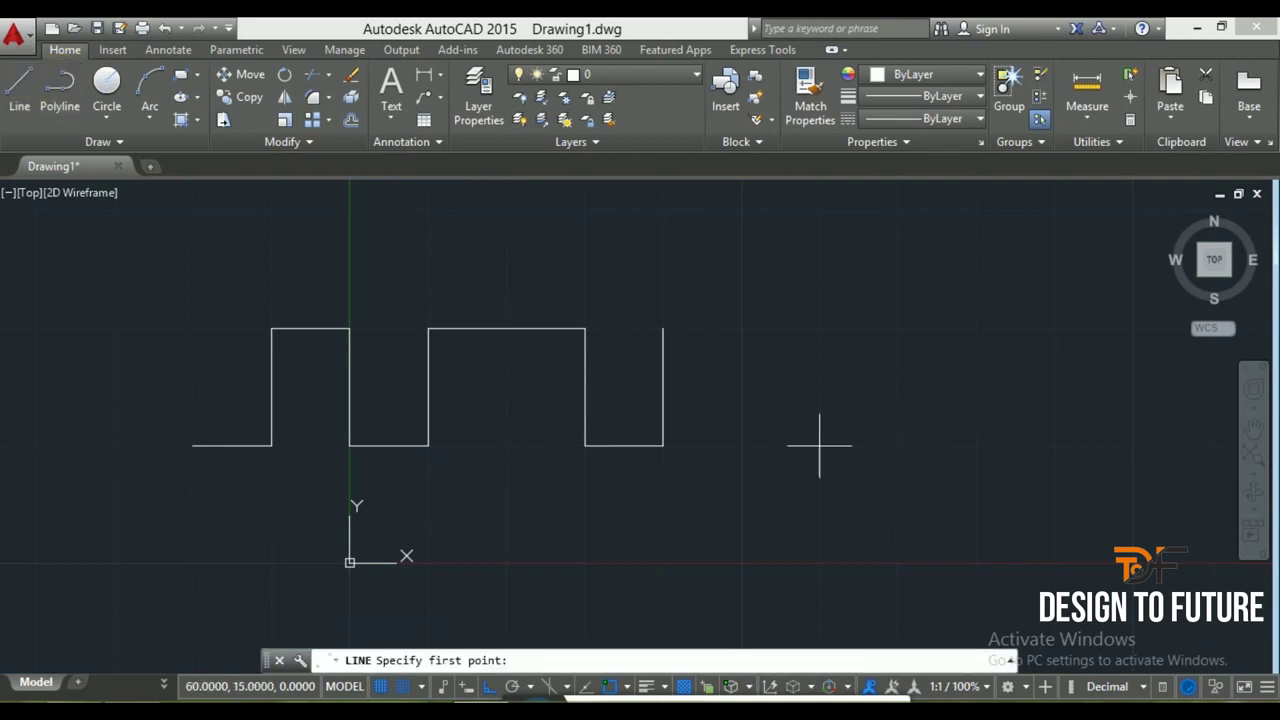
- Draw the second square wave's two pulses to the right of the first wave on snap points
left_click(819, 446)
left_click(897, 446)
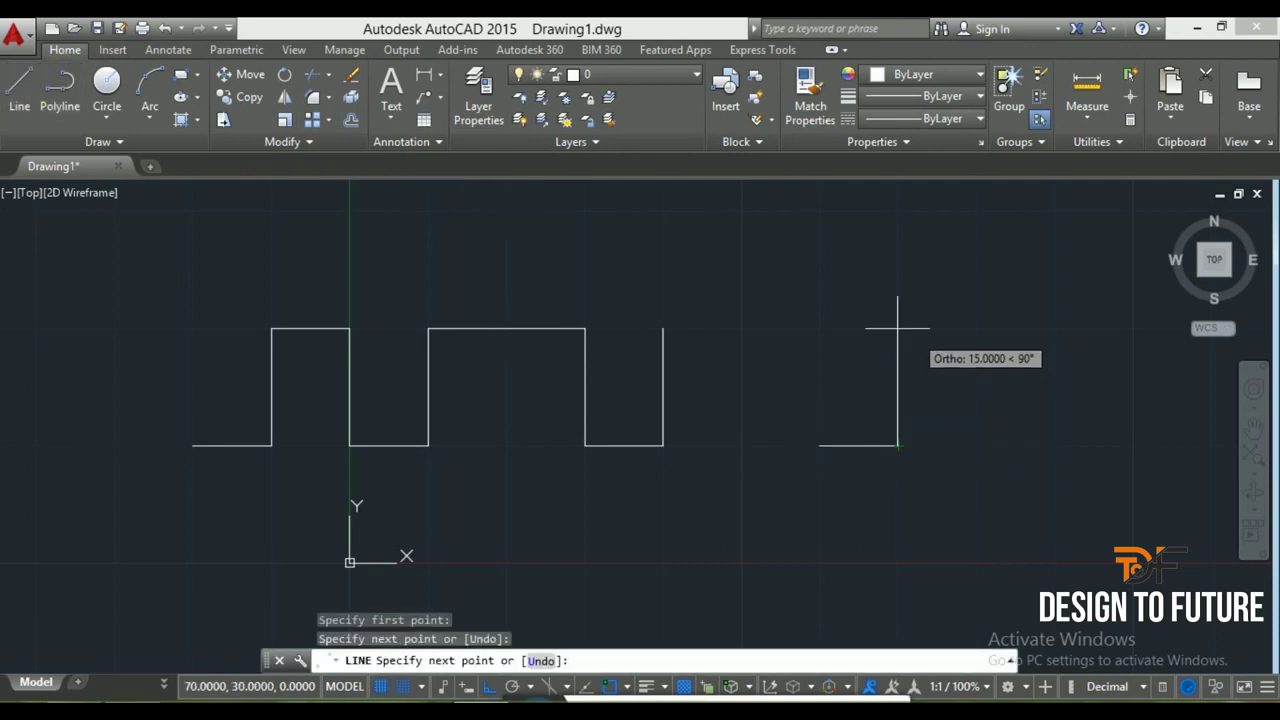
left_click(897, 328)
left_click(976, 328)
left_click(976, 446)
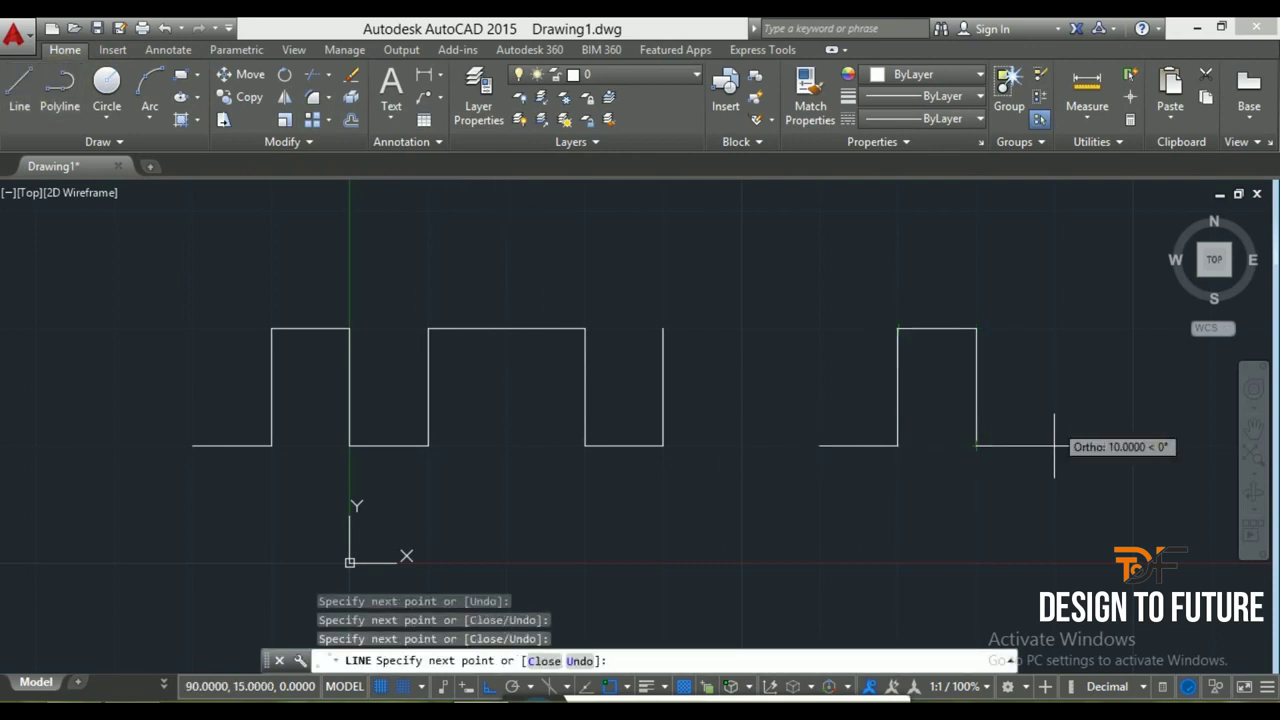
left_click(1054, 446)
left_click(1054, 328)
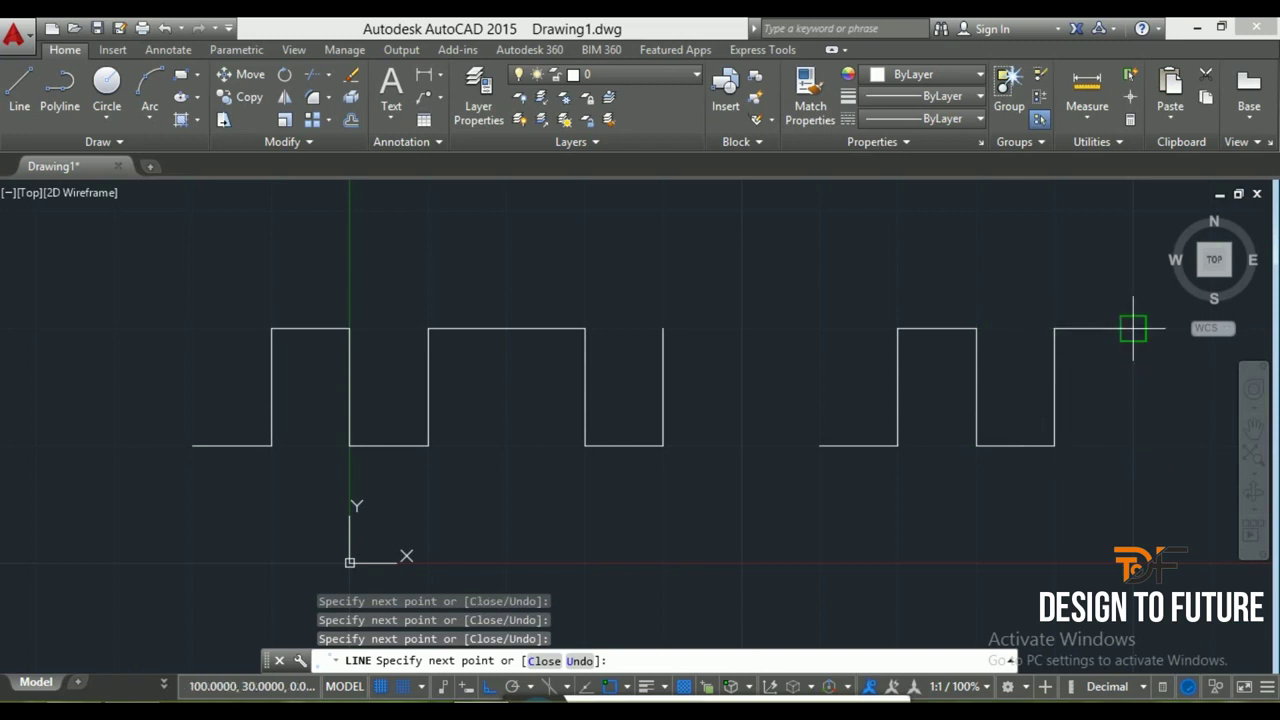
left_click(1133, 328)
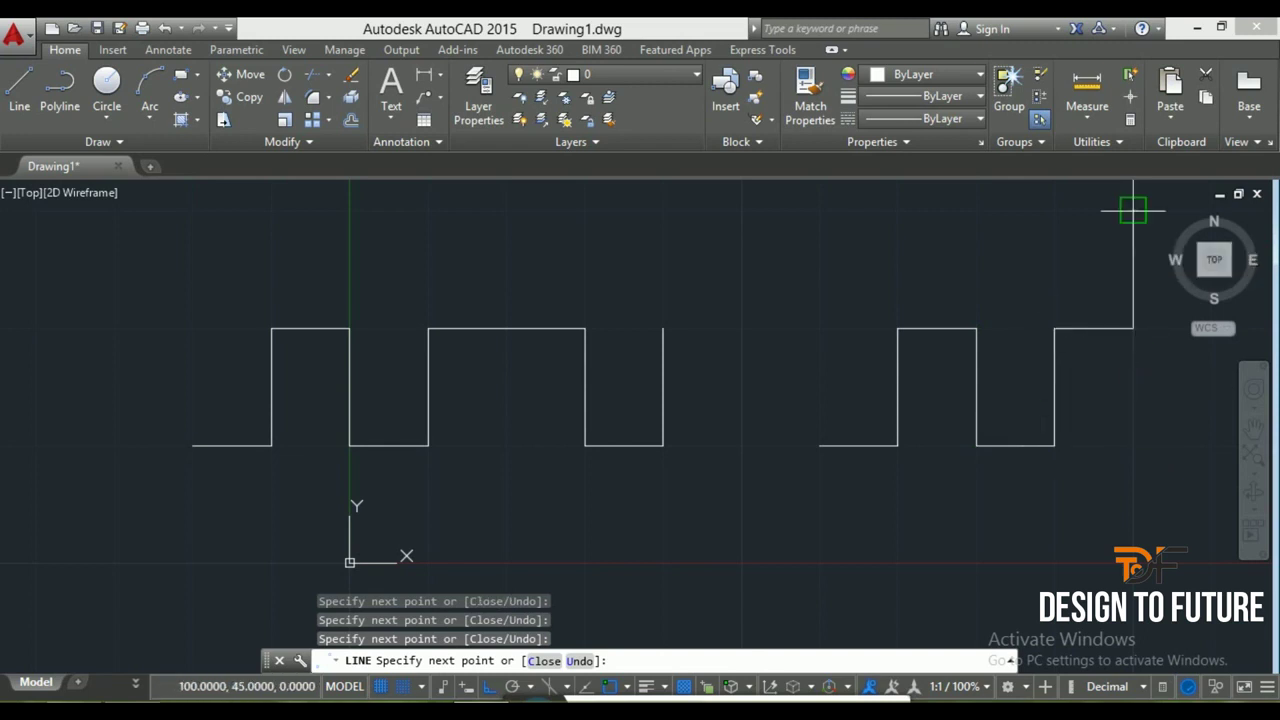
- Continue the line up into a taller outline, running left along the top and stepping back toward the first wave
left_click(1133, 210)
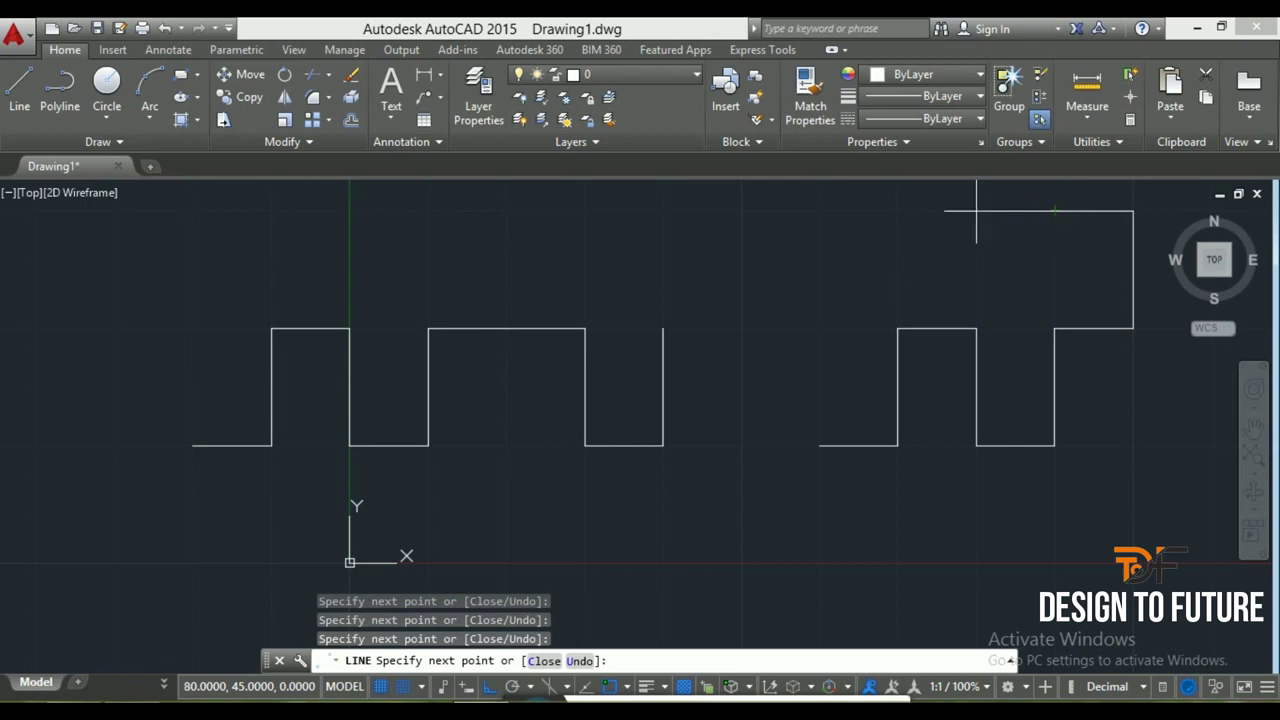
left_click(741, 210)
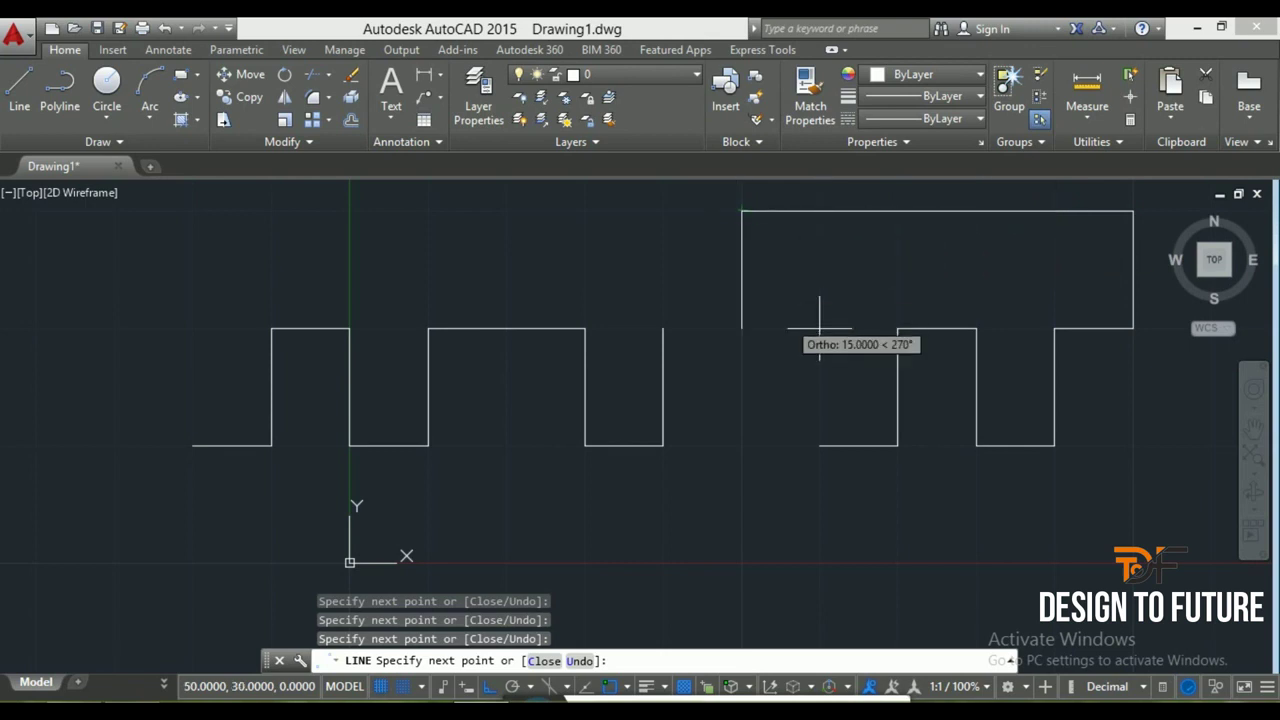
left_click(741, 328)
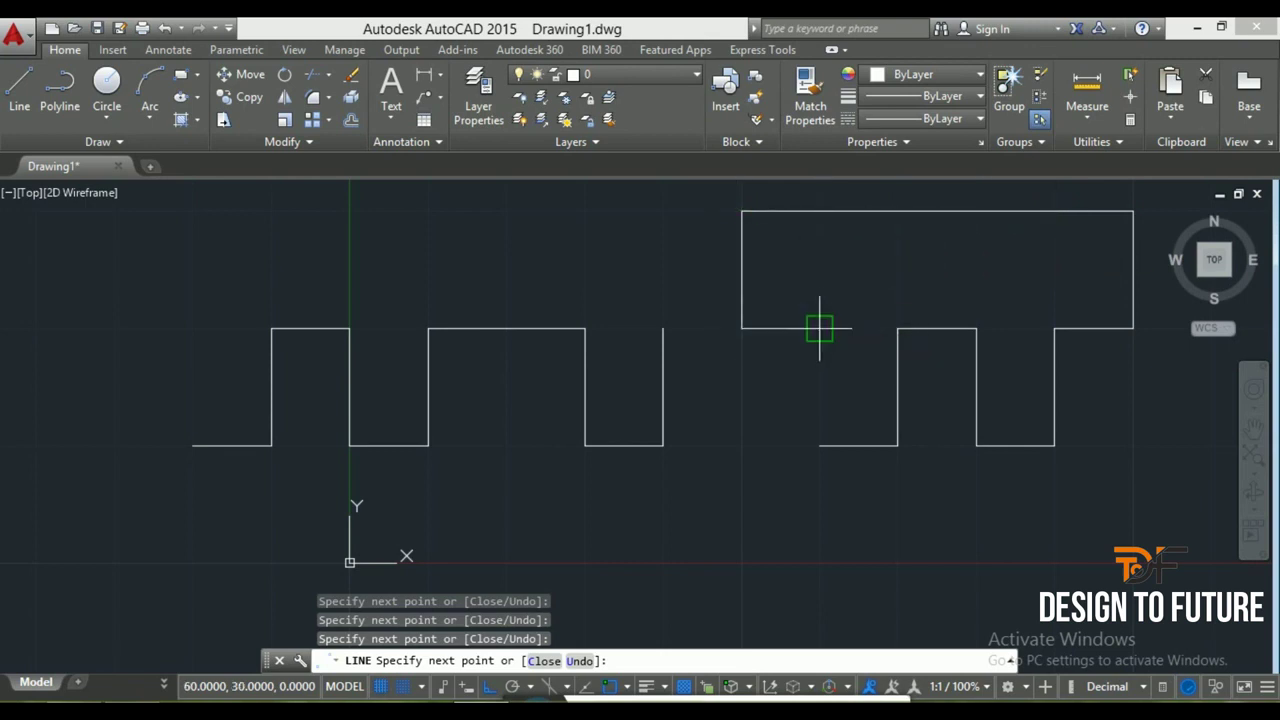
left_click(819, 328)
left_click(819, 445)
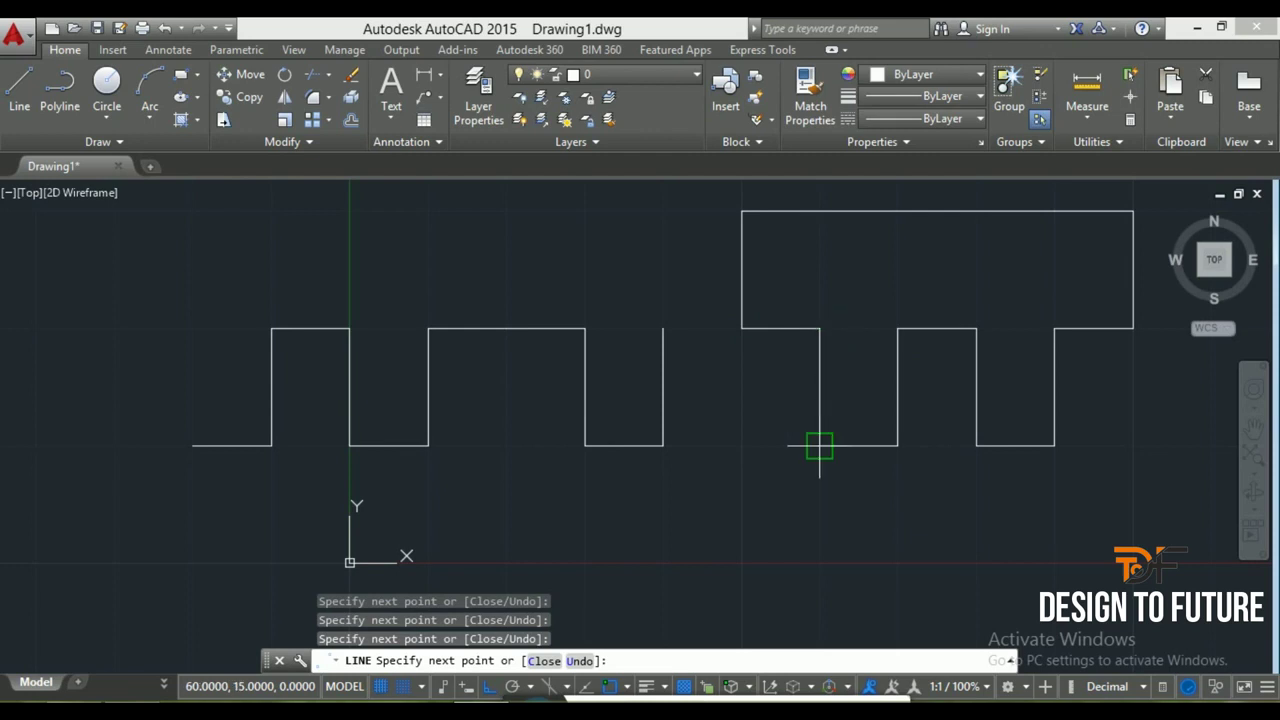
left_click(741, 445)
left_click(741, 328)
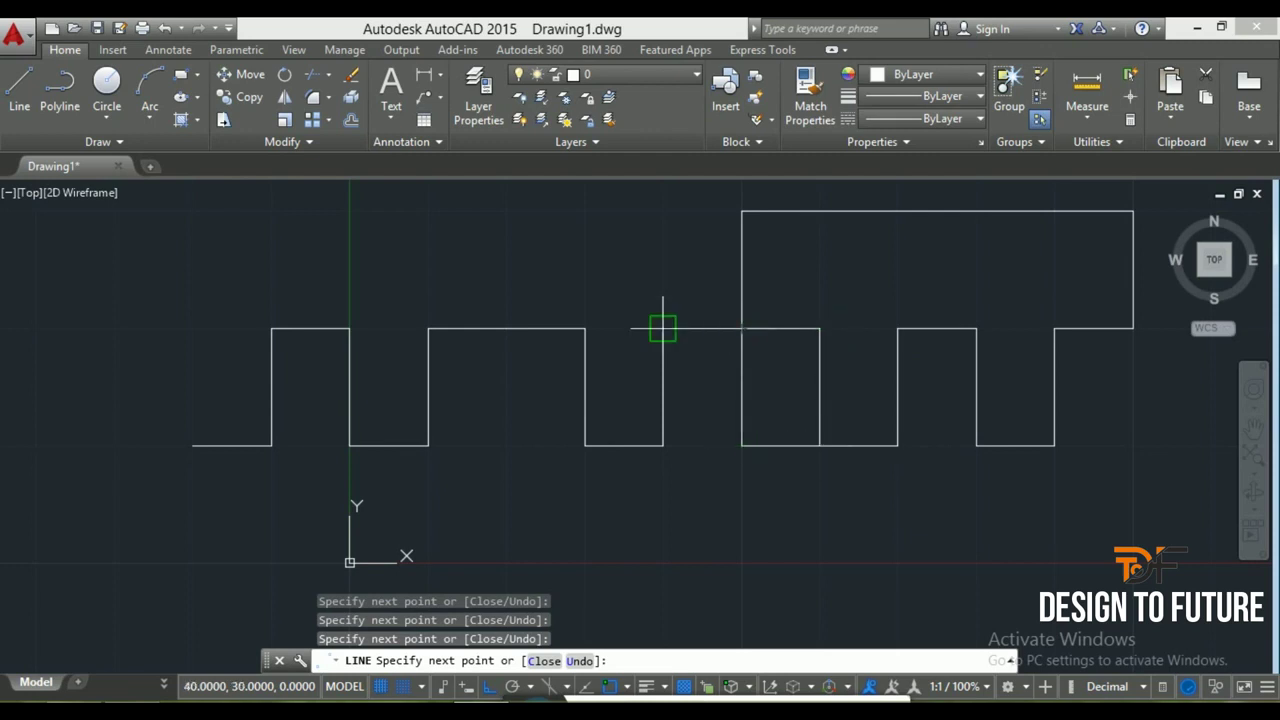
left_click(663, 328)
left_click(663, 210)
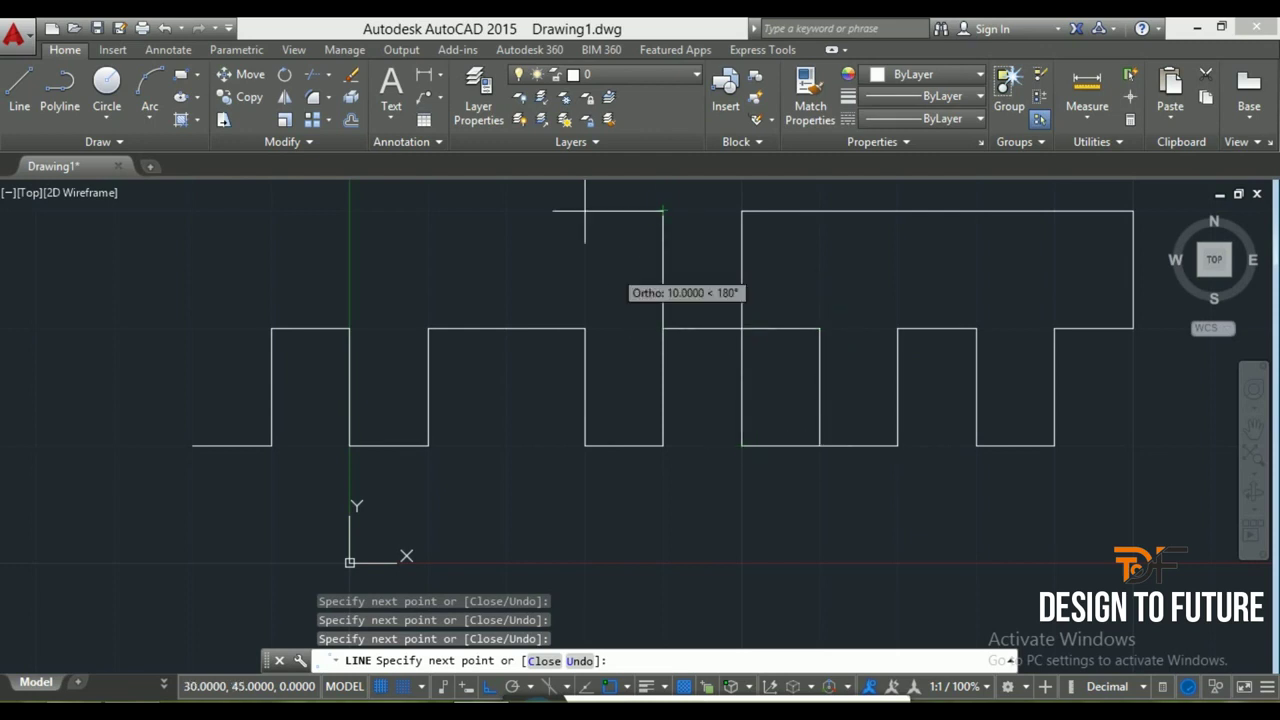